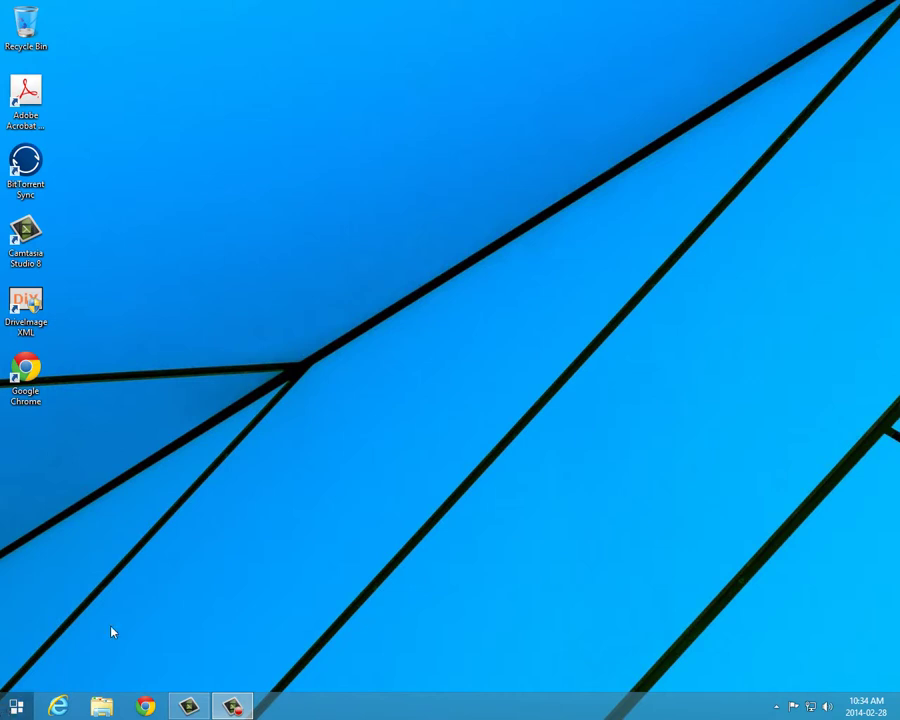
# - View the Start menu and the full Windows 8 Start screen, and return to the desktop
pyautogui.click(16, 706)
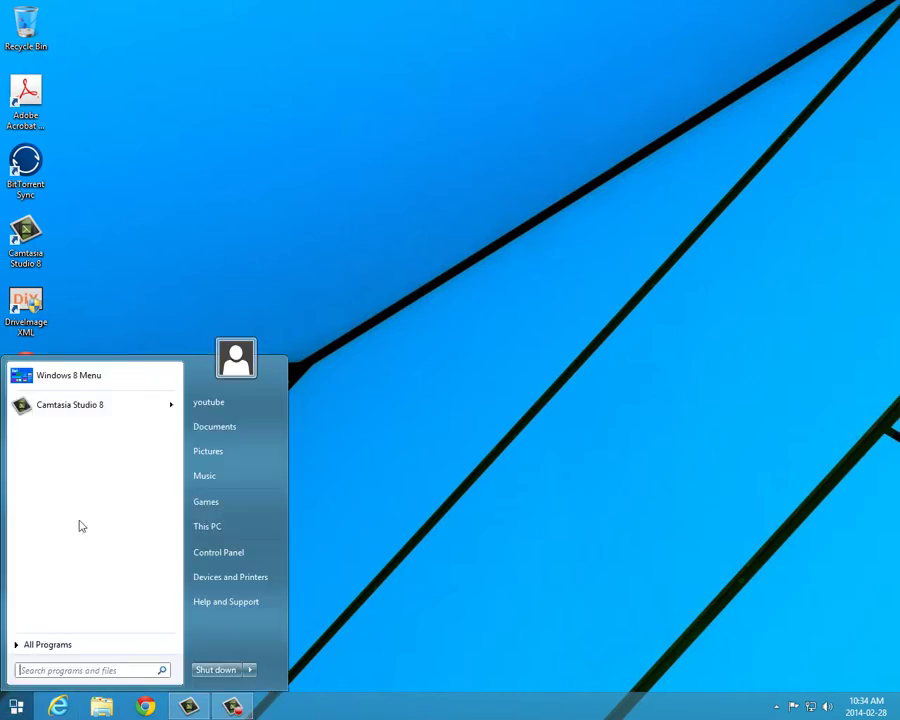
pyautogui.click(106, 376)
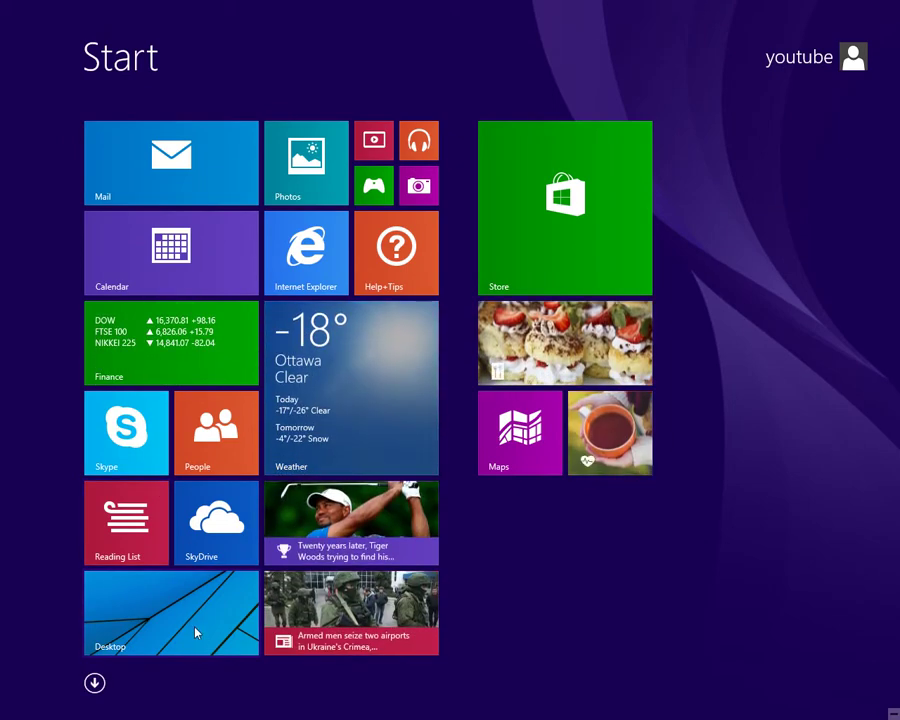
pyautogui.click(196, 632)
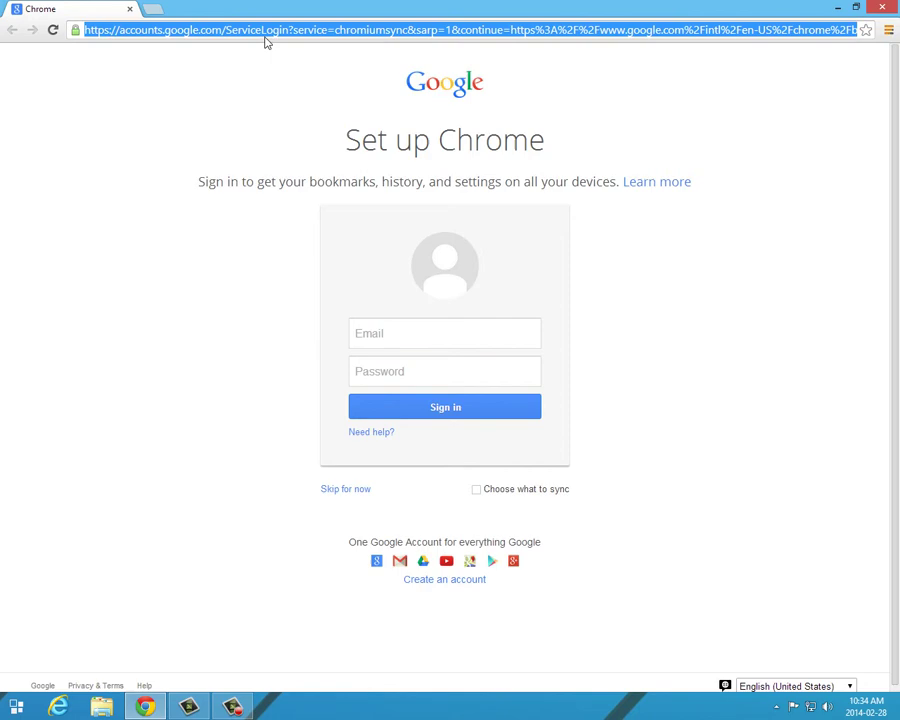
# - Search the web for start8 in Google Chrome
pyautogui.write('start')
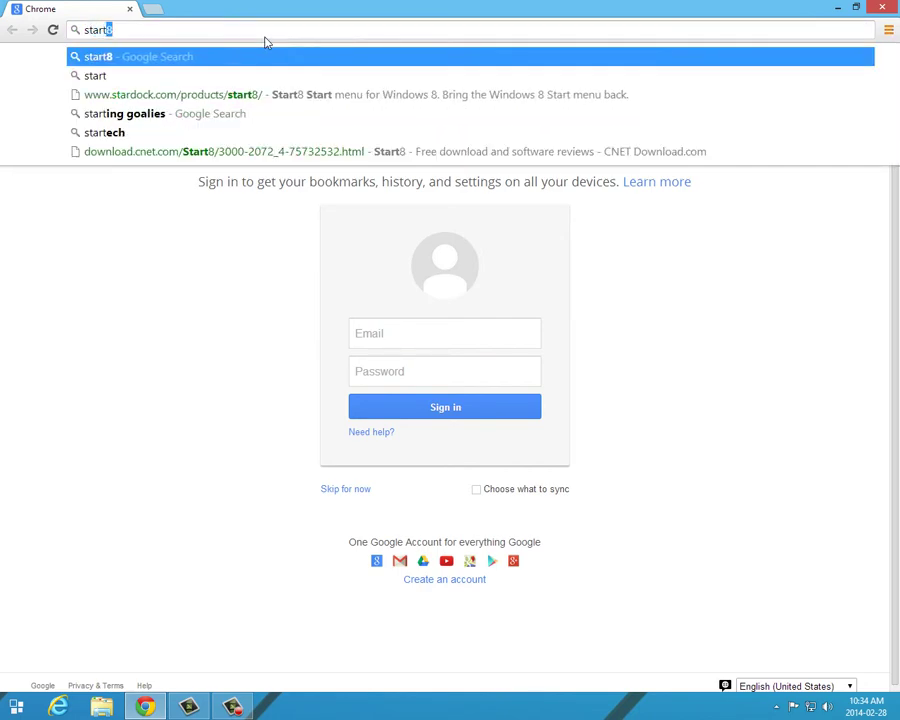
pyautogui.write('start8')
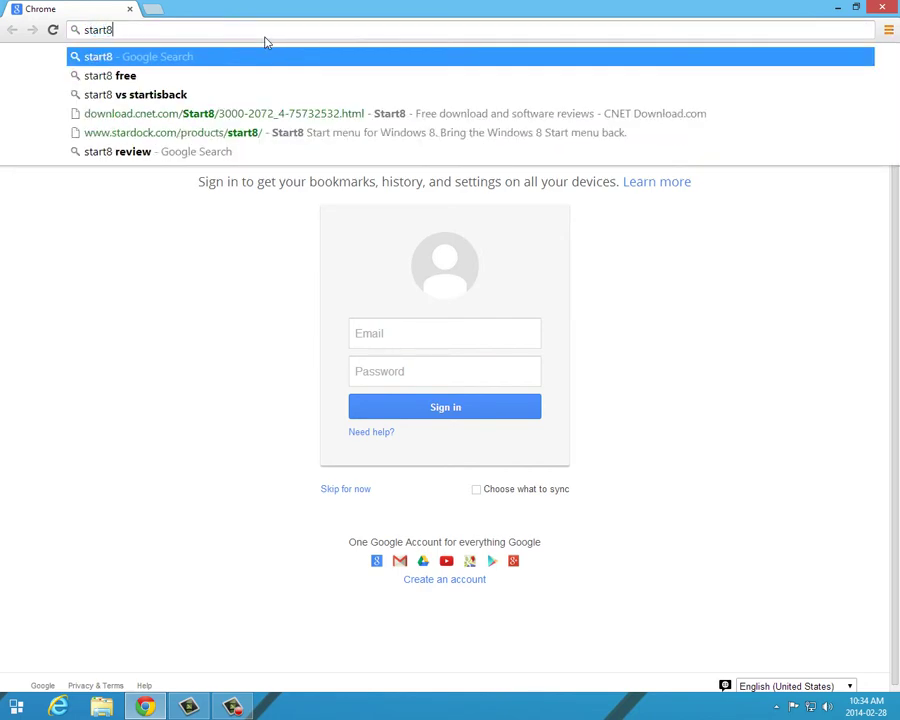
pyautogui.press('Return')
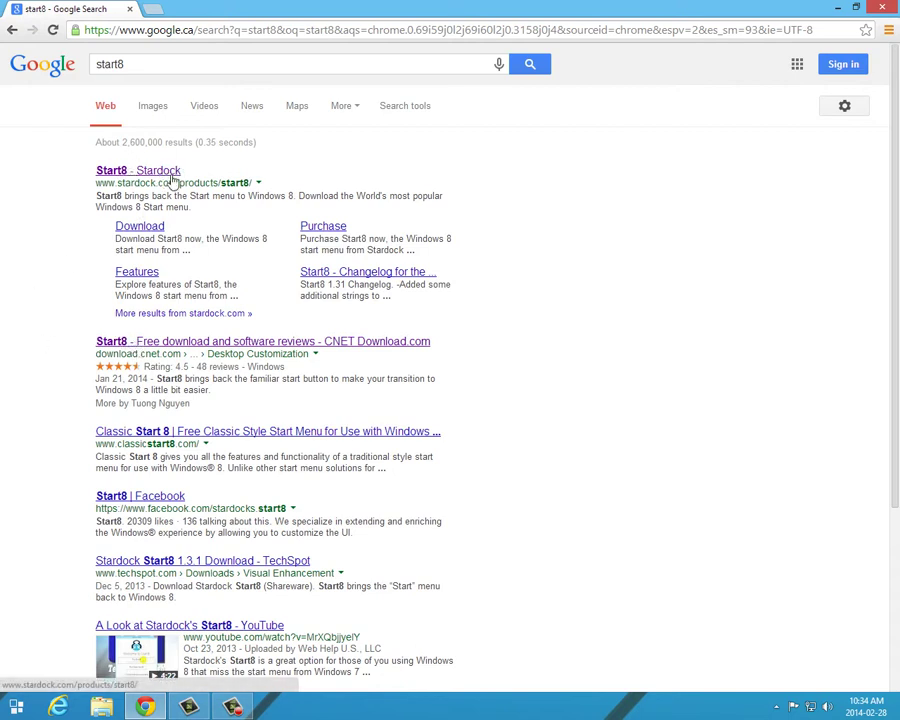
# - Look over Stardock's Start8 product page and return to the search results
pyautogui.click(140, 171)
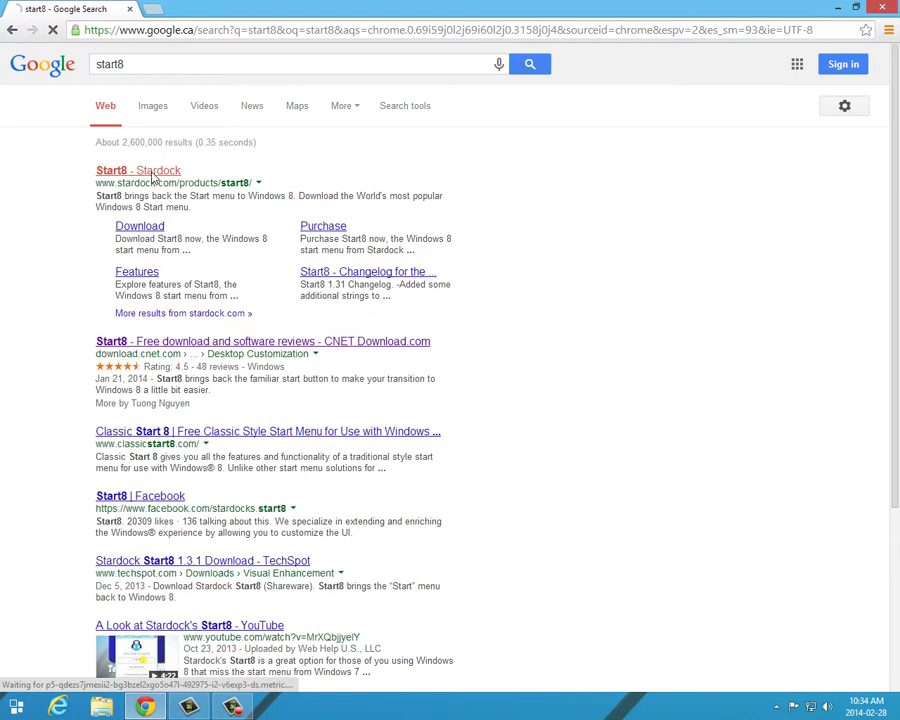
pyautogui.scroll(-2, 444, 392)
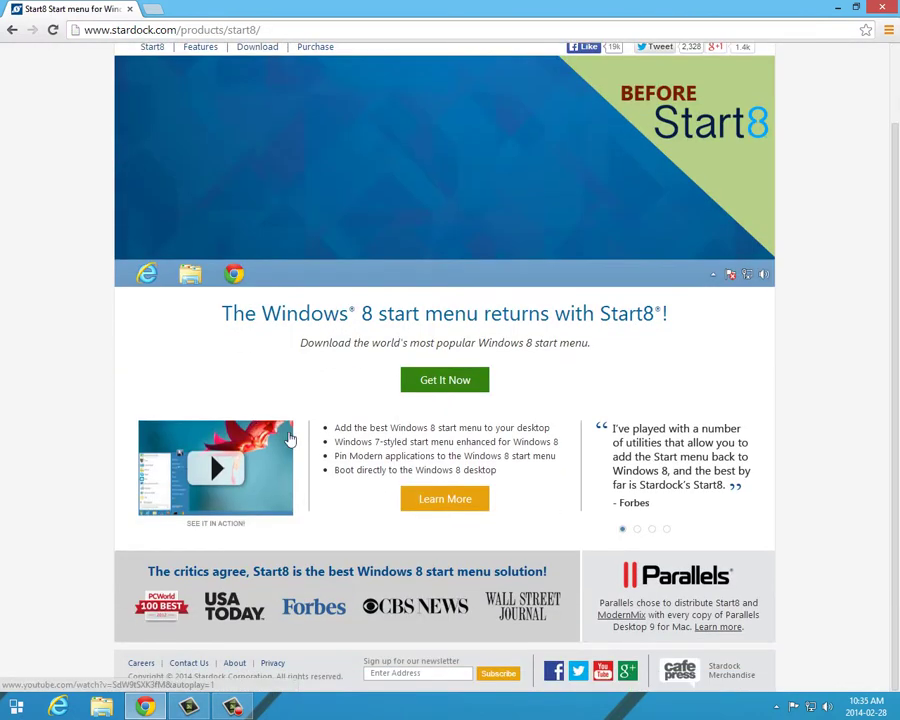
pyautogui.scroll(2, 88, 202)
pyautogui.click(12, 29)
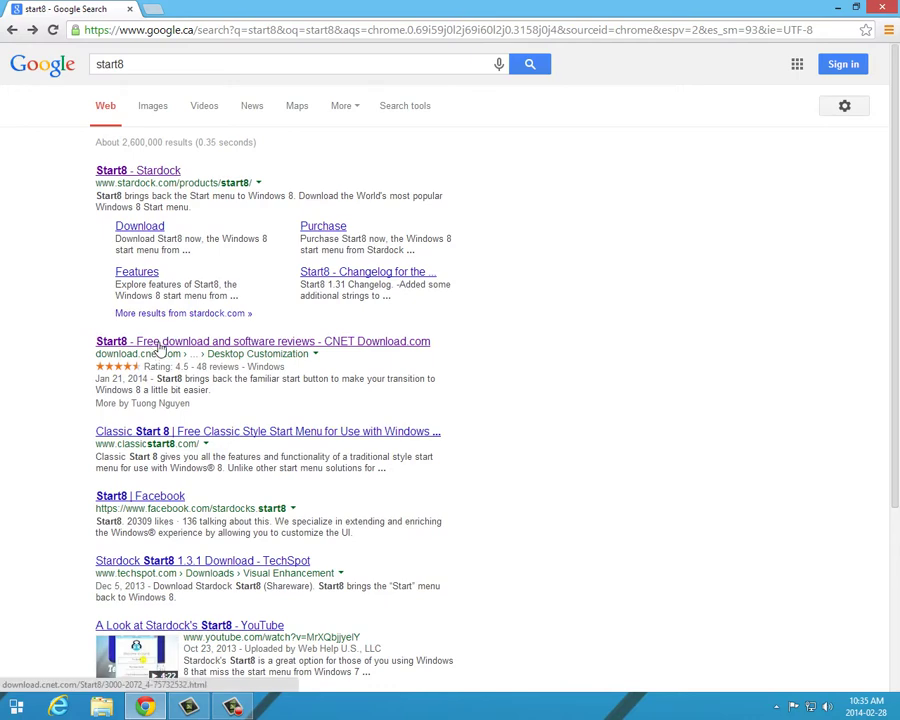
# - View the CNET Download.com page for Start8, return to the search results and put the browser away
pyautogui.click(160, 347)
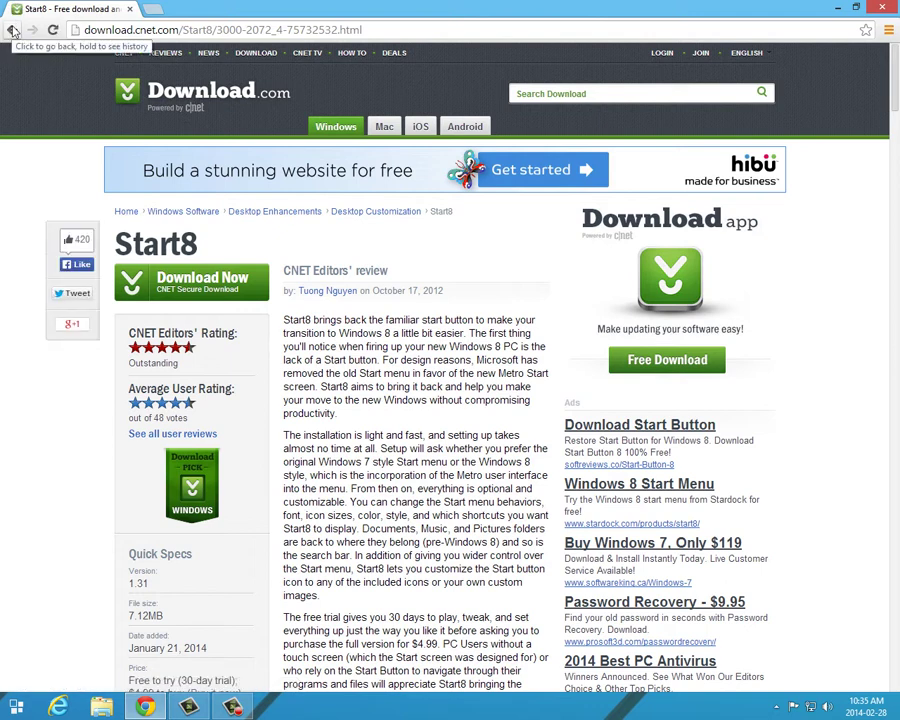
pyautogui.click(12, 30)
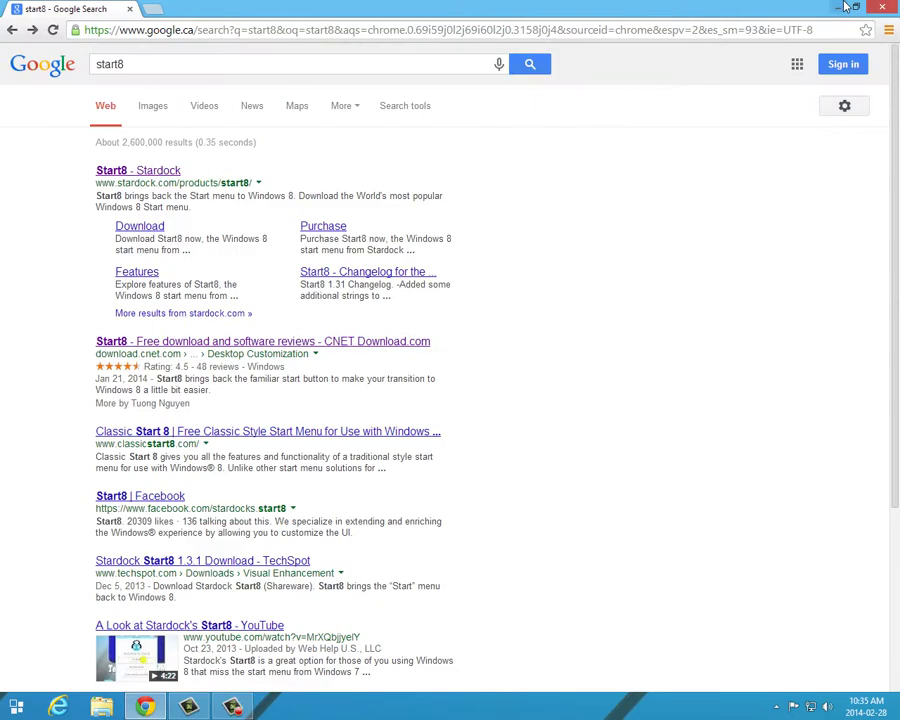
pyautogui.click(852, 6)
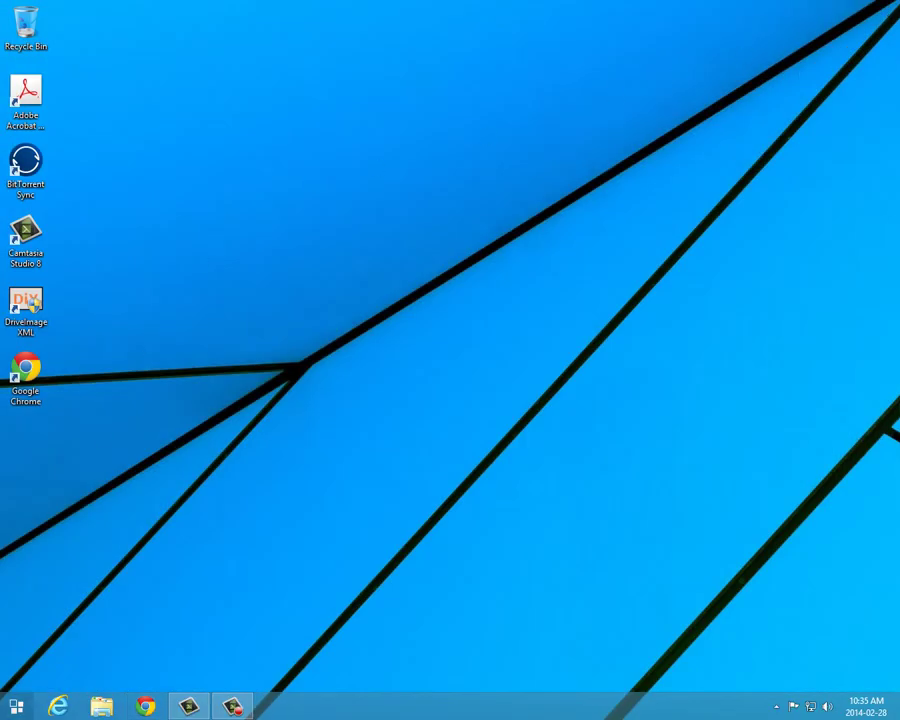
# - Open the Start8 configuration from the Start button and move its window clear of the desktop's lower area
pyautogui.click(16, 711)
pyautogui.rightClick(16, 711)
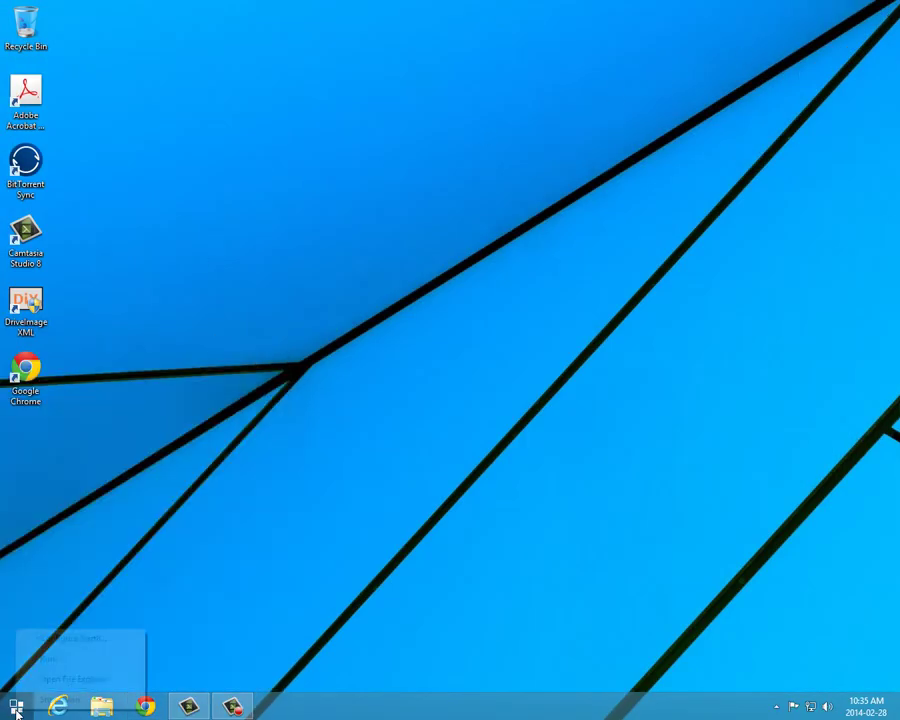
pyautogui.click(57, 640)
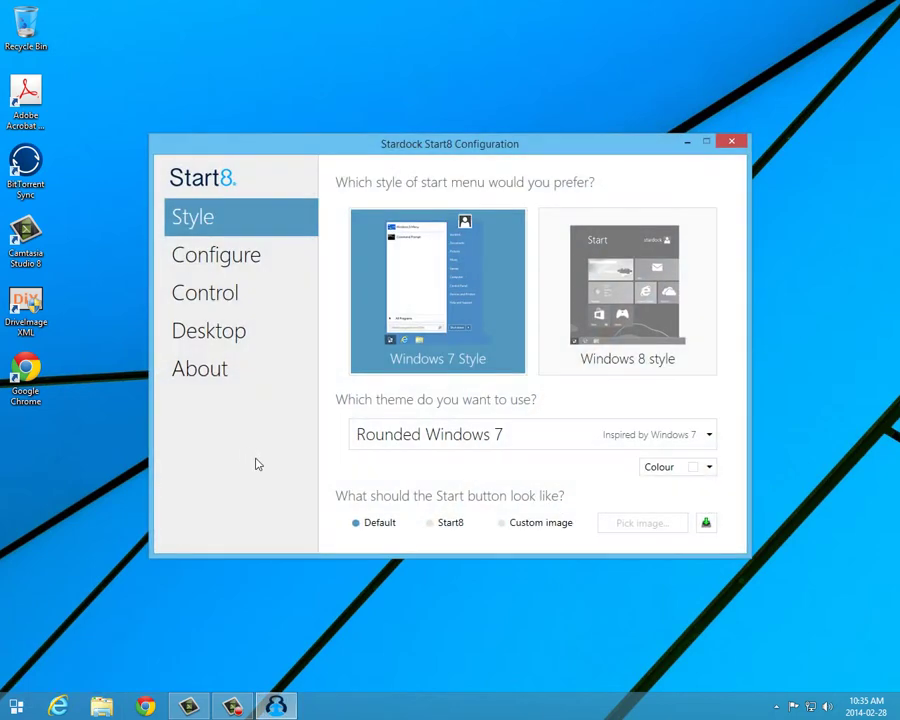
pyautogui.moveTo(438, 148); pyautogui.dragTo(415, 101)
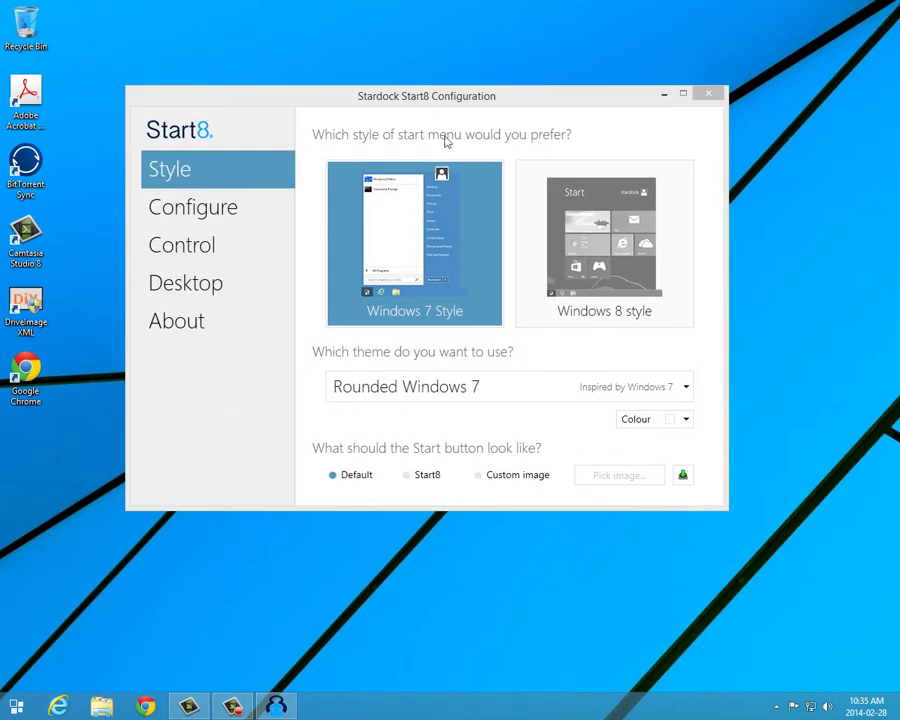
# - Try the Start8 look for the Start button, restore the Default look and check the Start menu
pyautogui.click(430, 391)
pyautogui.click(433, 391)
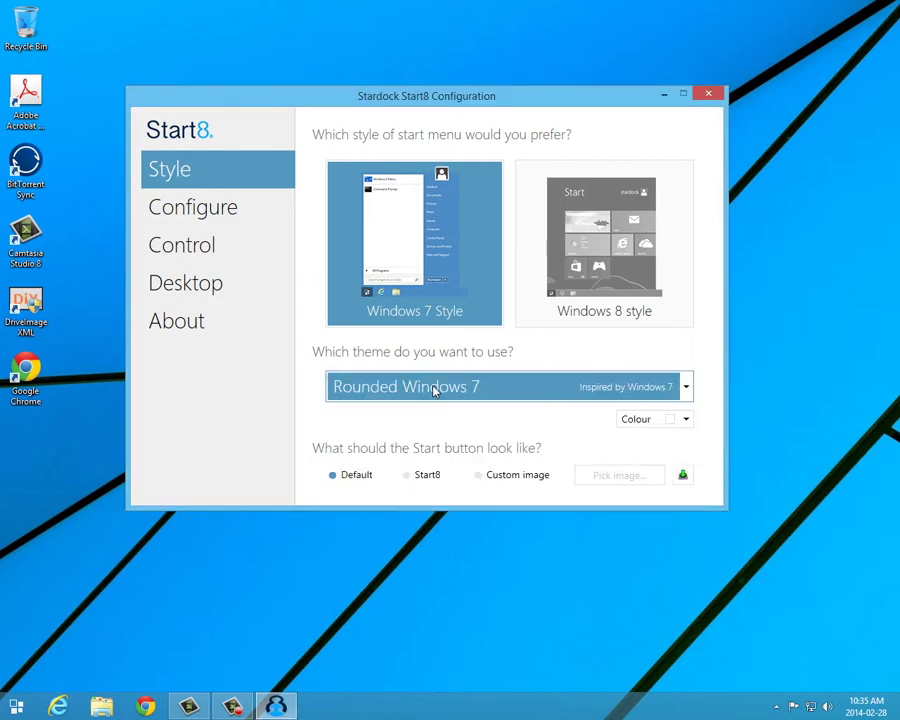
pyautogui.click(407, 475)
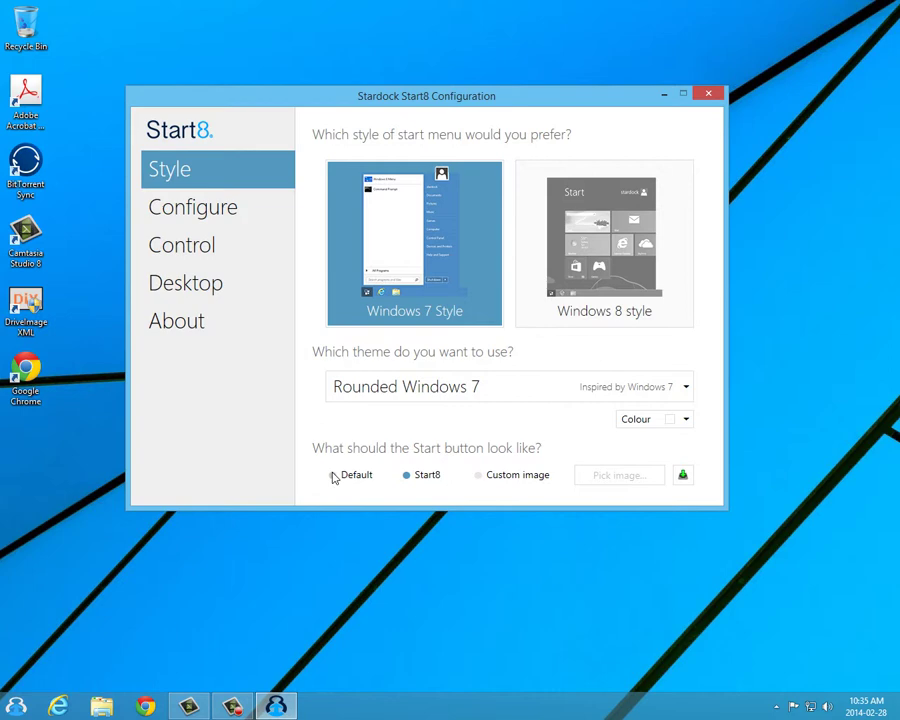
pyautogui.click(334, 476)
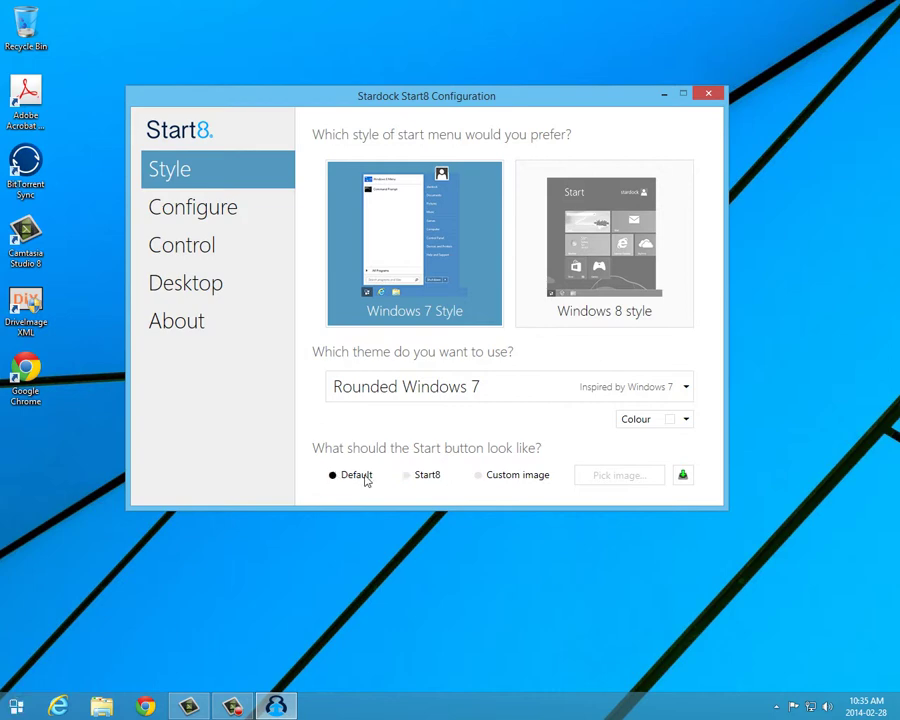
pyautogui.click(14, 707)
pyautogui.click(14, 707)
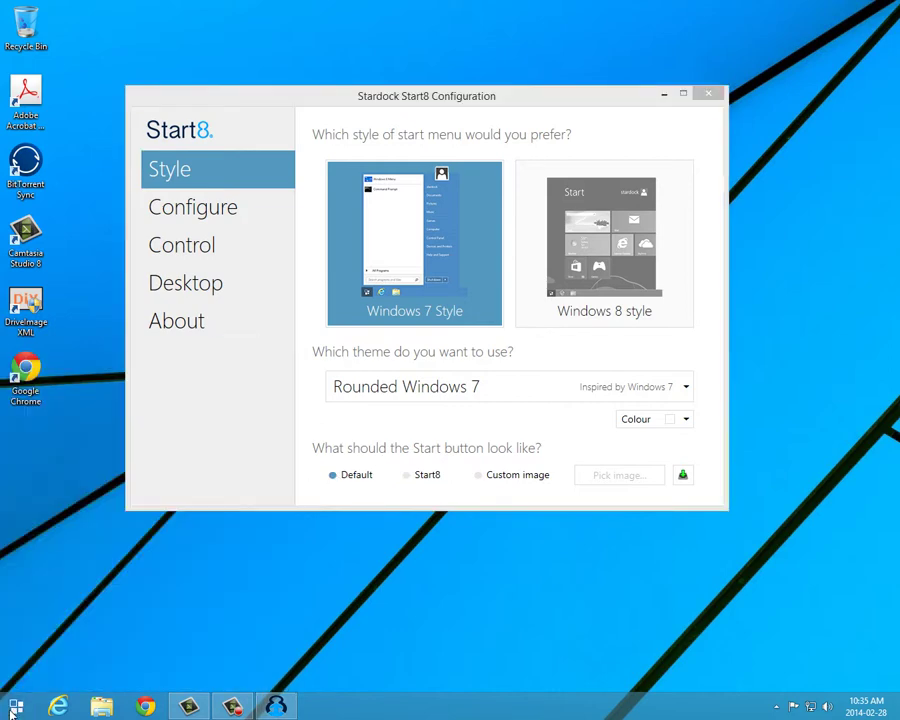
# - Try the Start8 and Custom image button looks, browse the available button images without choosing one, and restore Default
pyautogui.click(407, 477)
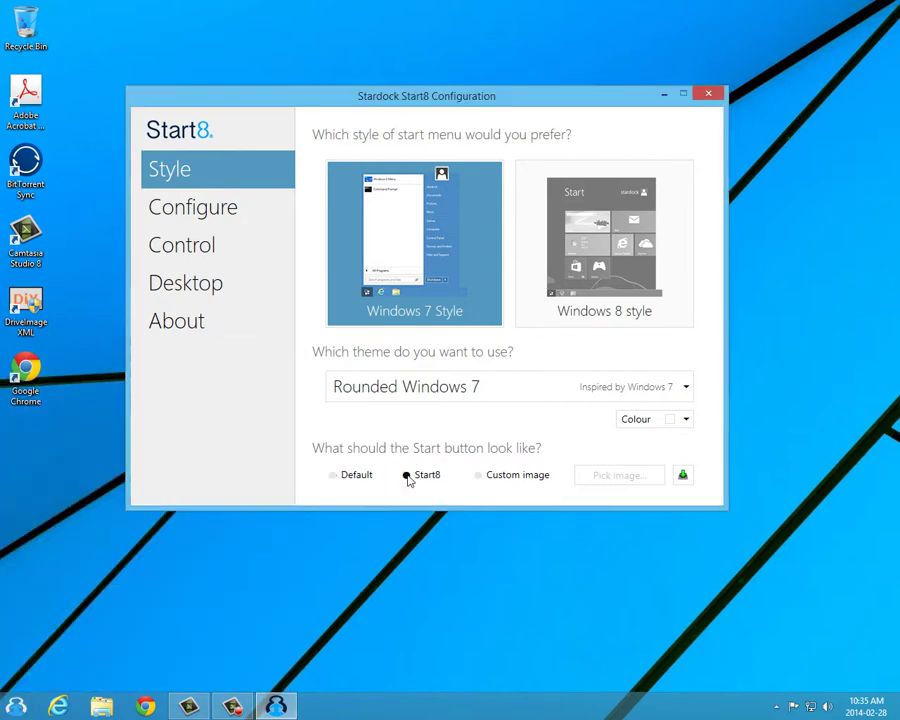
pyautogui.click(483, 478)
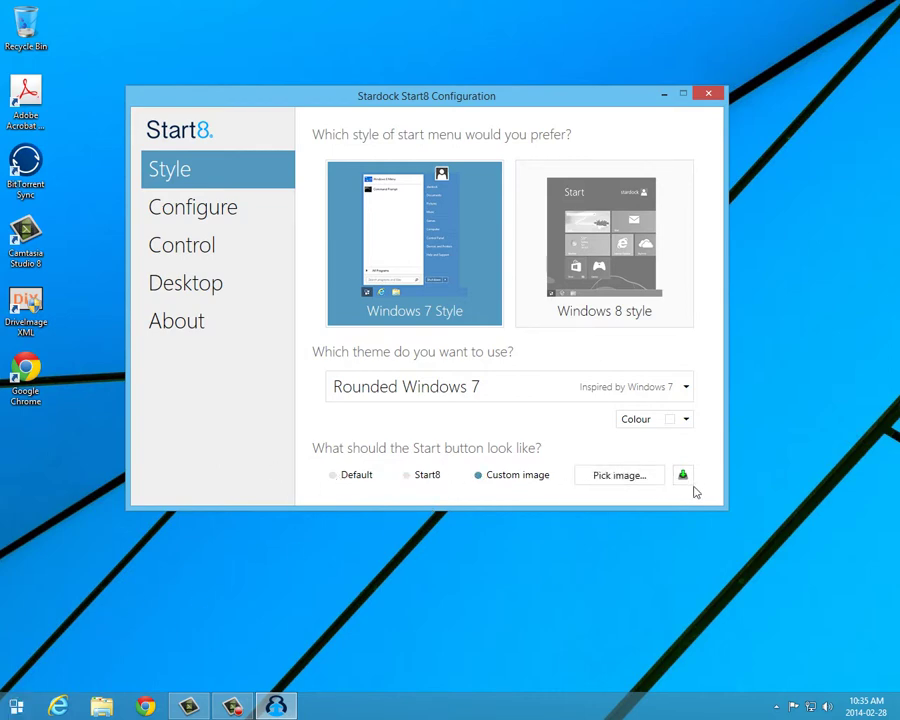
pyautogui.click(646, 476)
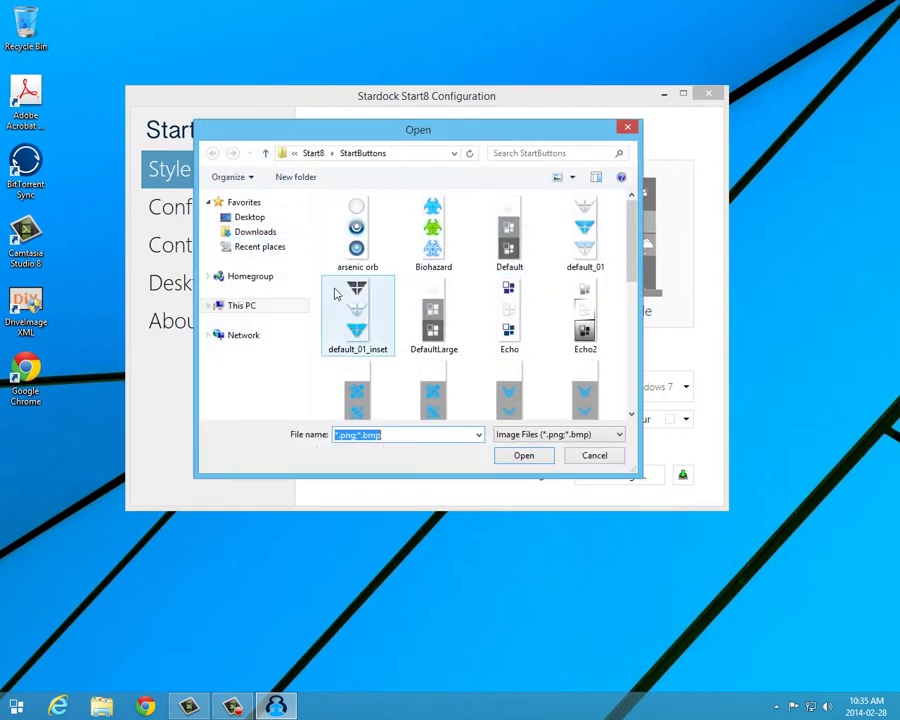
pyautogui.click(628, 127)
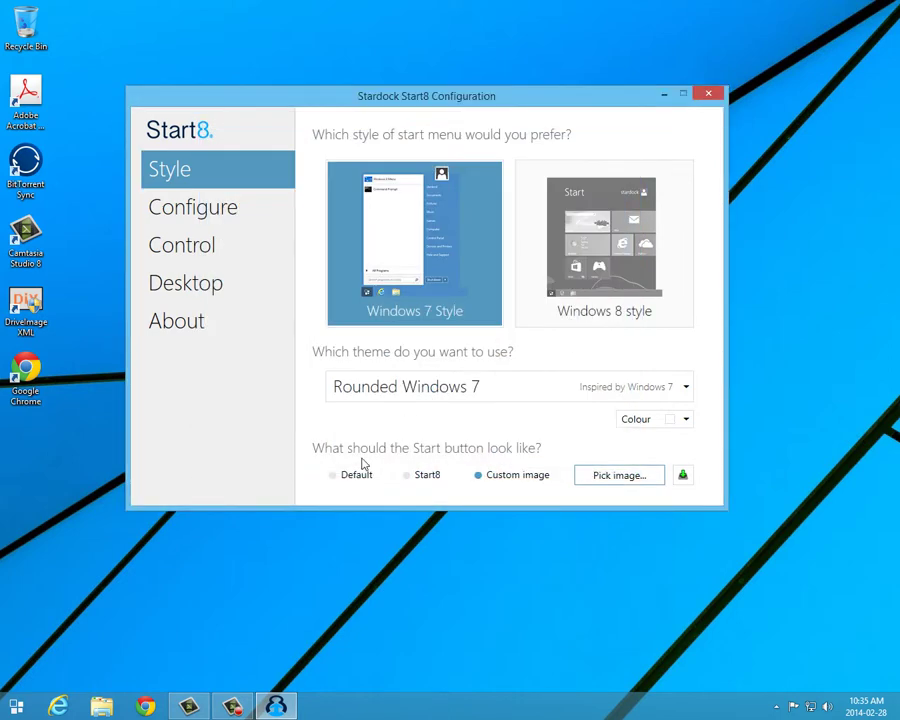
pyautogui.click(333, 474)
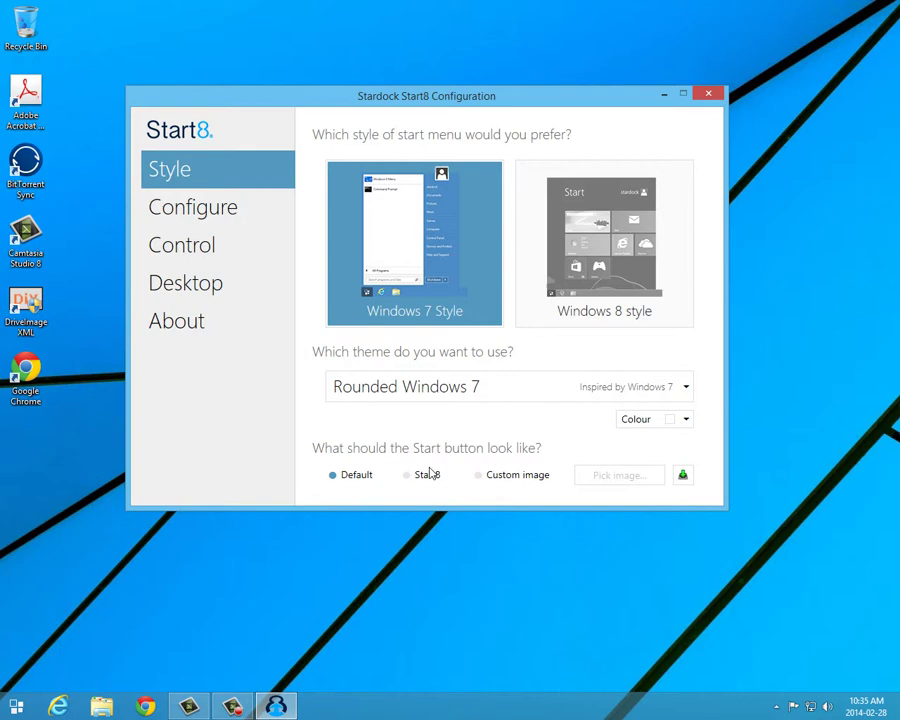
# - Try the Default theme with black edges and preview it in the Start menu
pyautogui.click(422, 392)
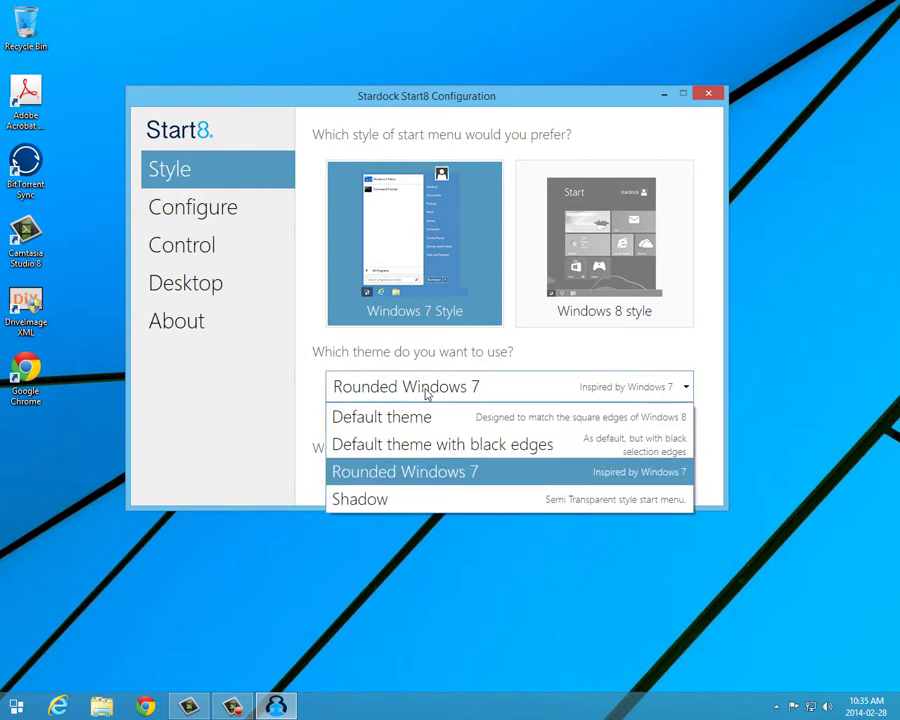
pyautogui.click(416, 445)
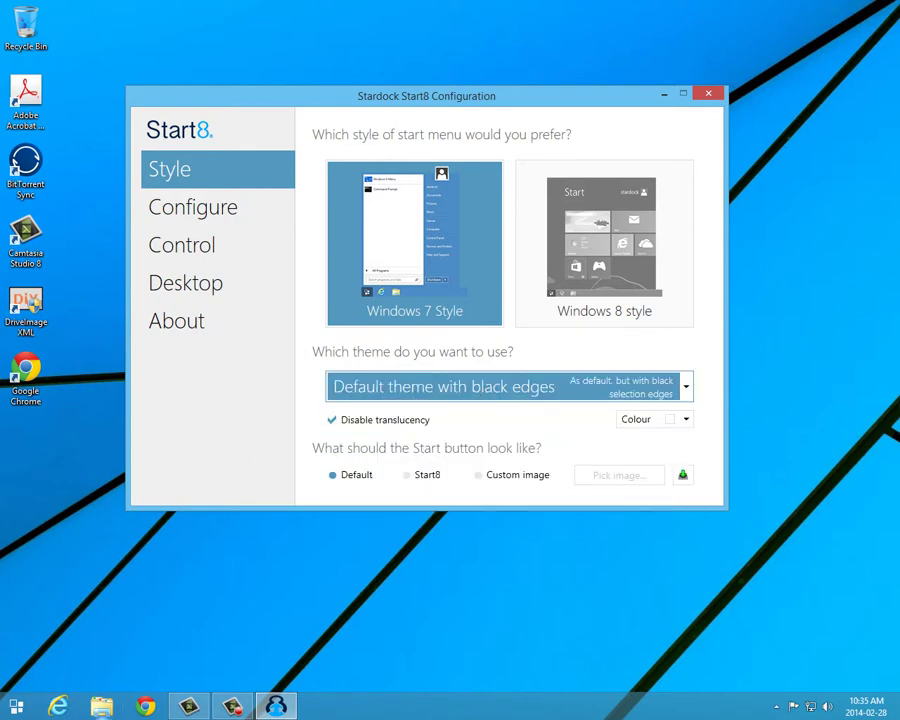
pyautogui.click(16, 706)
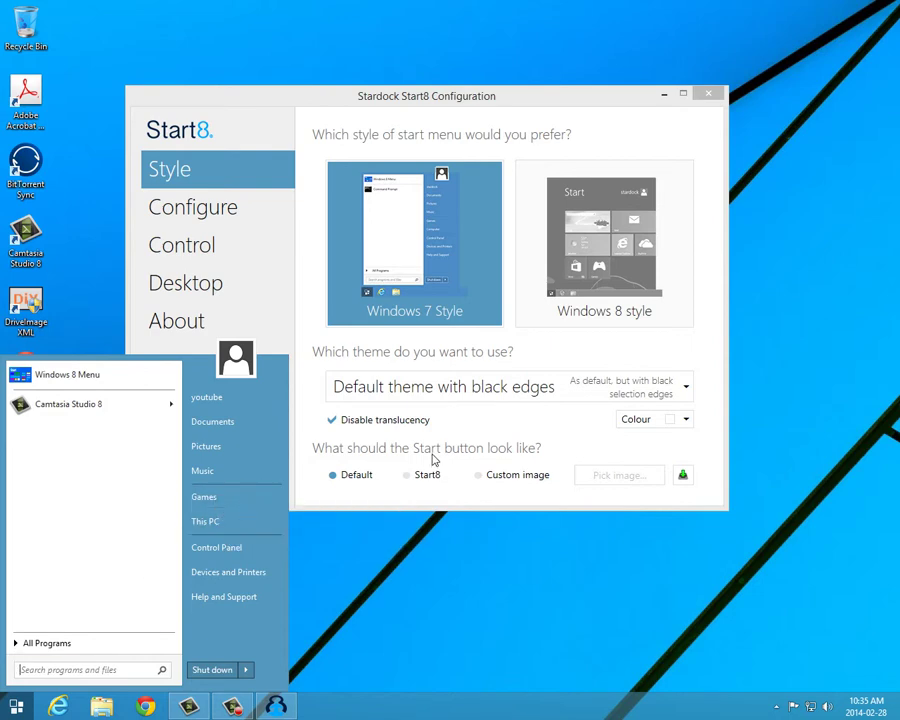
# - Switch the theme to Rounded Windows 7 and preview it in the Start menu
pyautogui.click(421, 390)
pyautogui.click(407, 468)
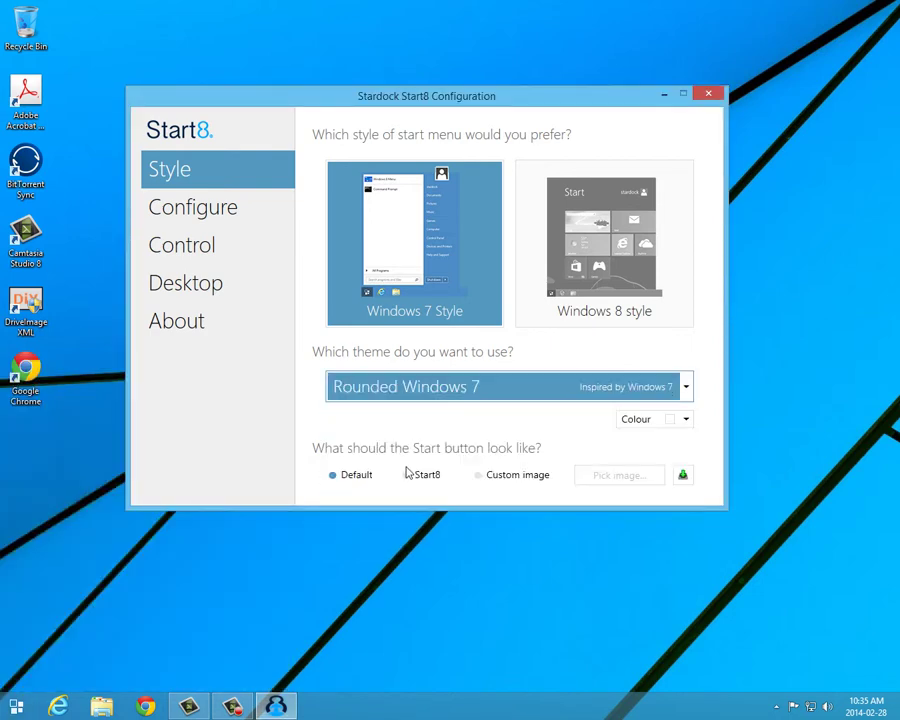
pyautogui.click(16, 706)
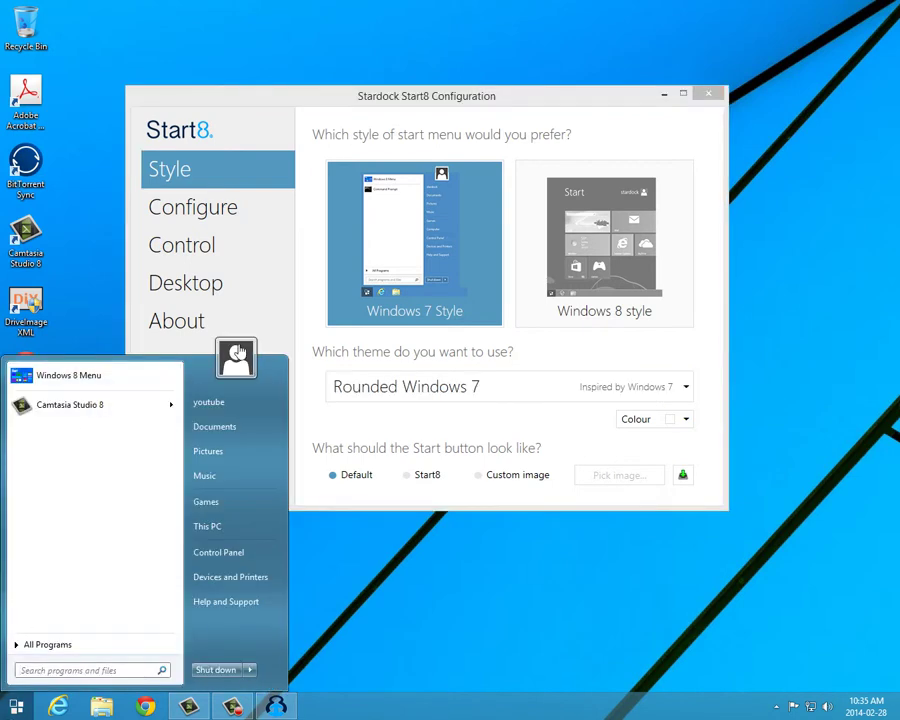
# - Try the Shadow theme and preview it in the Start menu
pyautogui.click(398, 390)
pyautogui.click(386, 496)
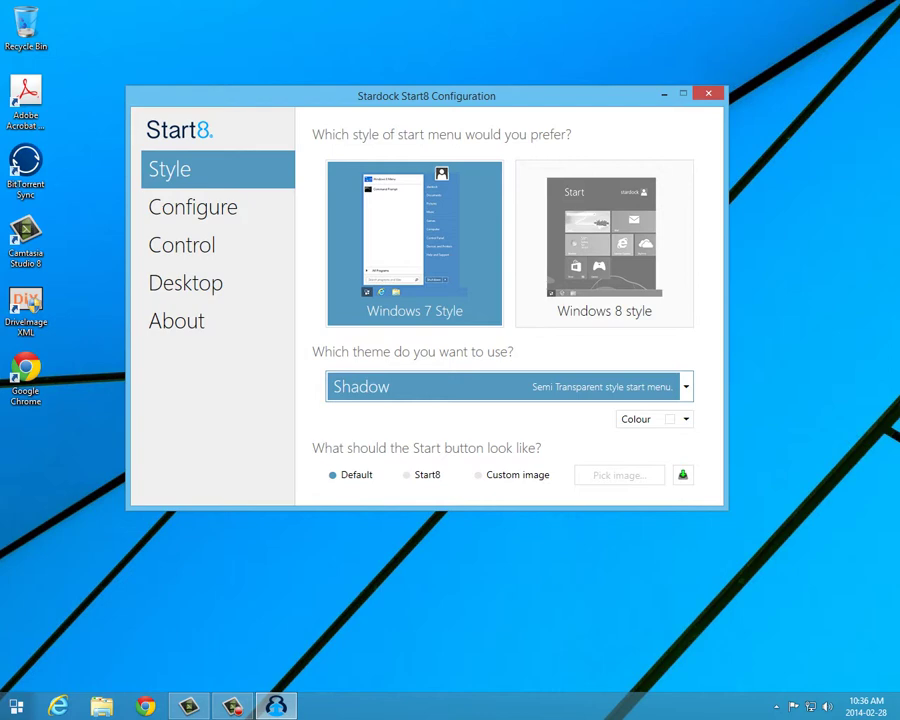
pyautogui.click(16, 706)
pyautogui.click(380, 520)
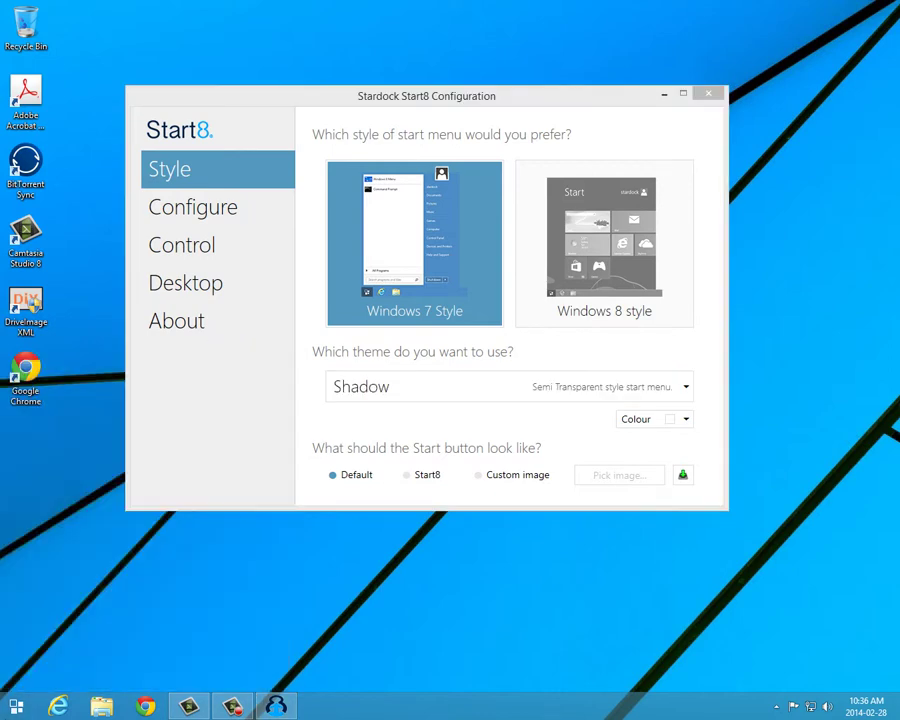
# - Set the Start menu theme to Default theme
pyautogui.click(416, 396)
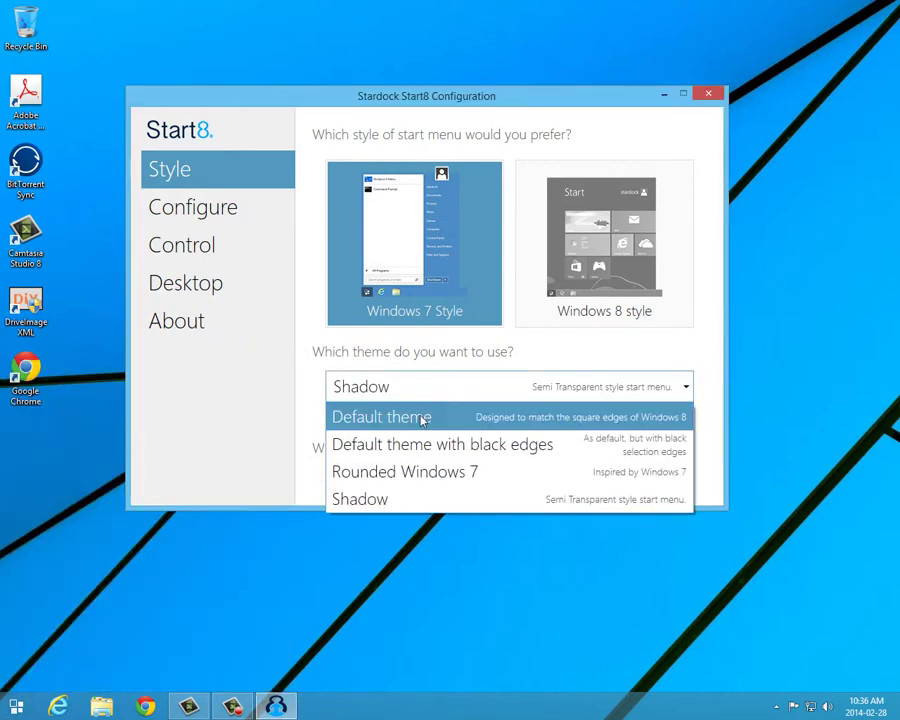
pyautogui.click(423, 418)
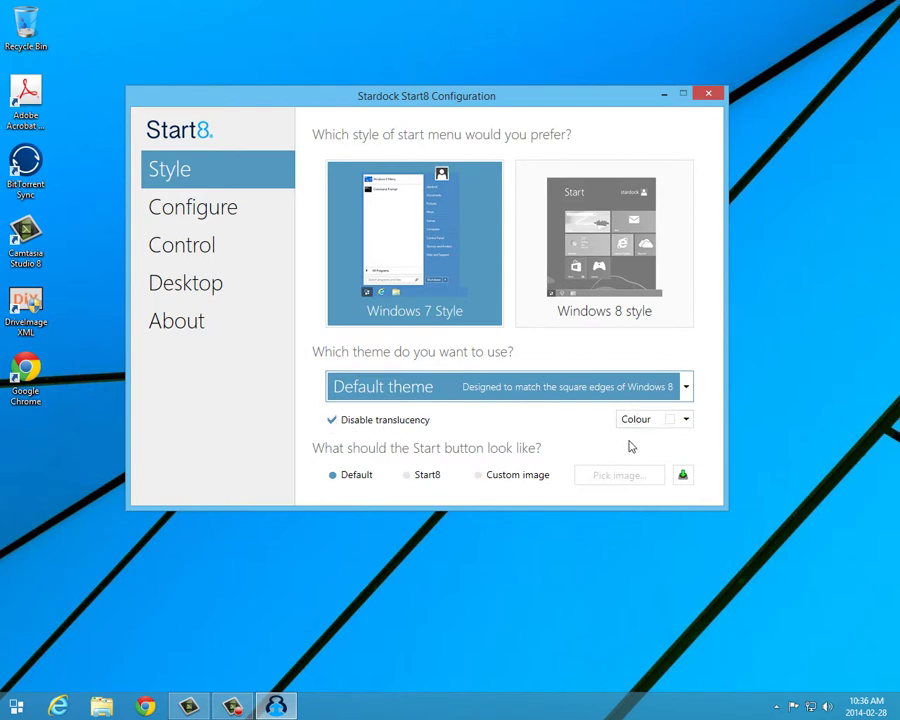
# - Set the Administrative Tools shortcut to display as a link and preview it in the Start menu
pyautogui.click(193, 207)
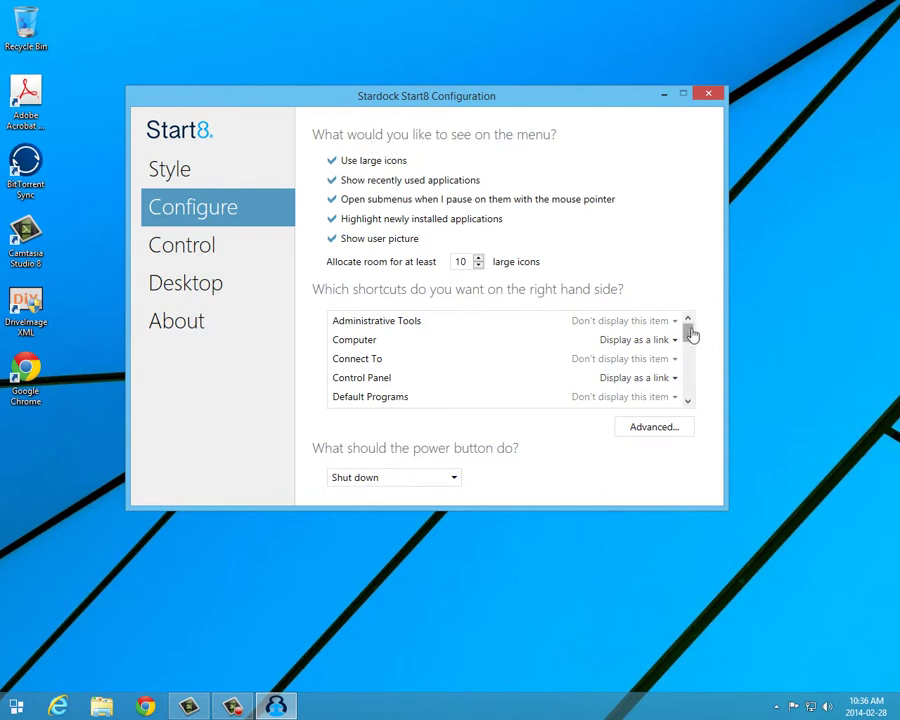
pyautogui.moveTo(694, 336)
pyautogui.mouseDown()
pyautogui.moveTo(687, 384)
pyautogui.moveTo(692, 322)
pyautogui.mouseUp()
pyautogui.click(655, 320)
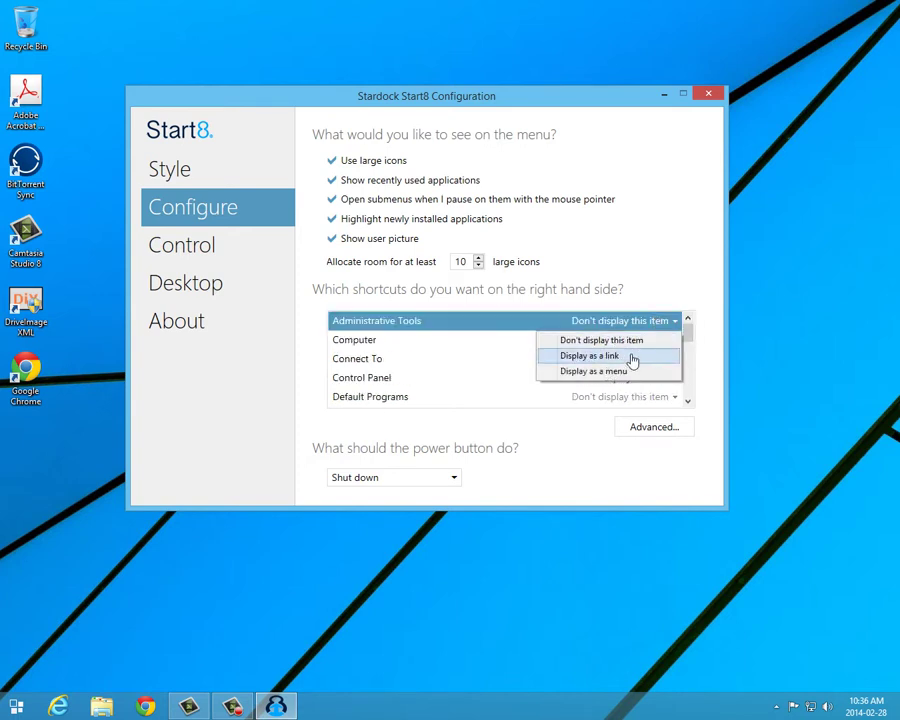
pyautogui.click(626, 358)
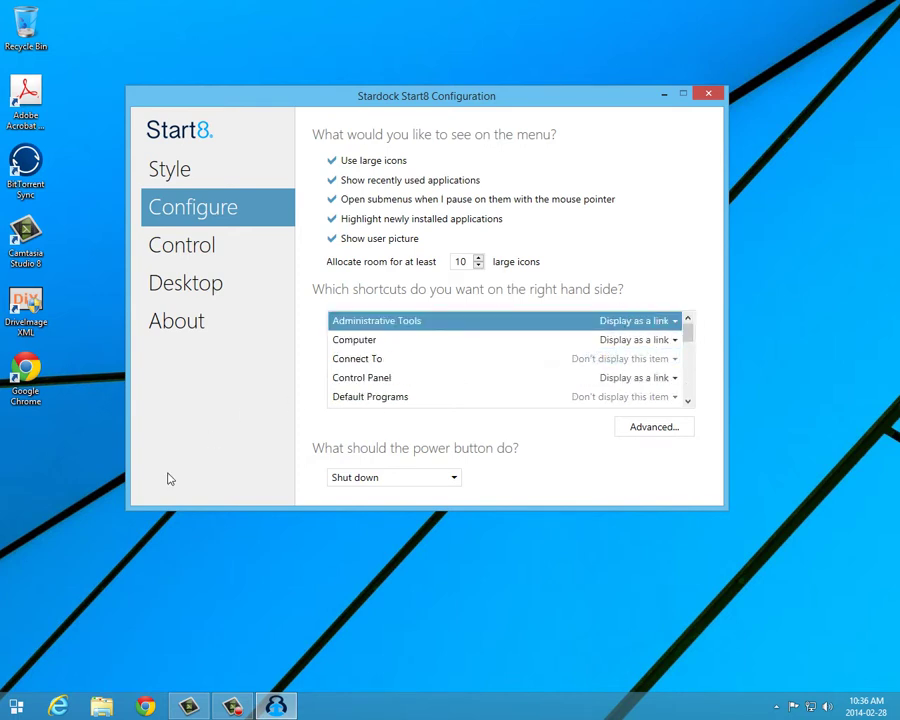
pyautogui.click(15, 706)
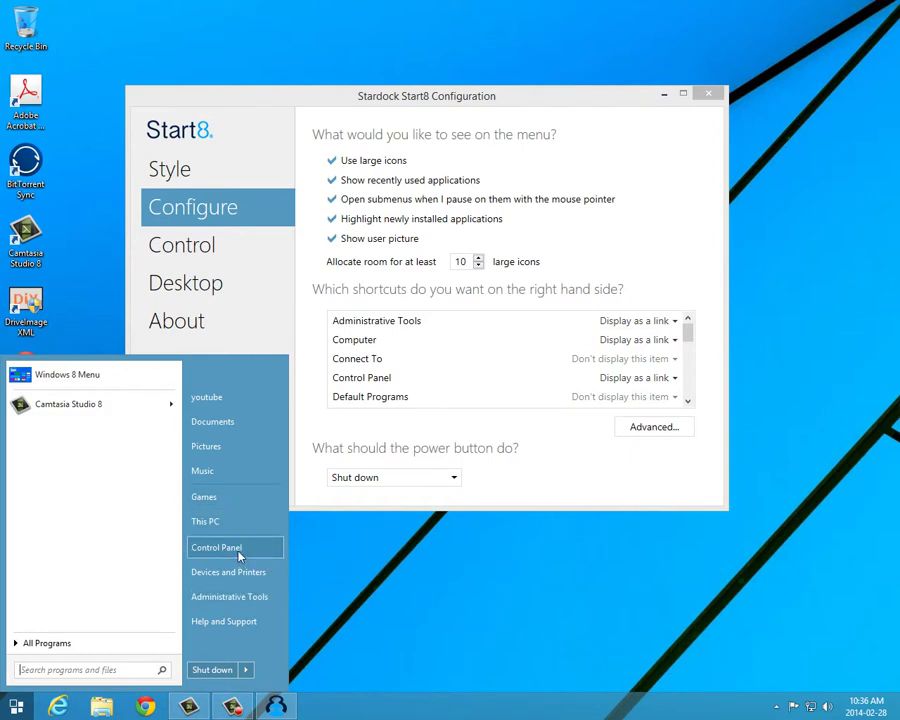
pyautogui.click(537, 133)
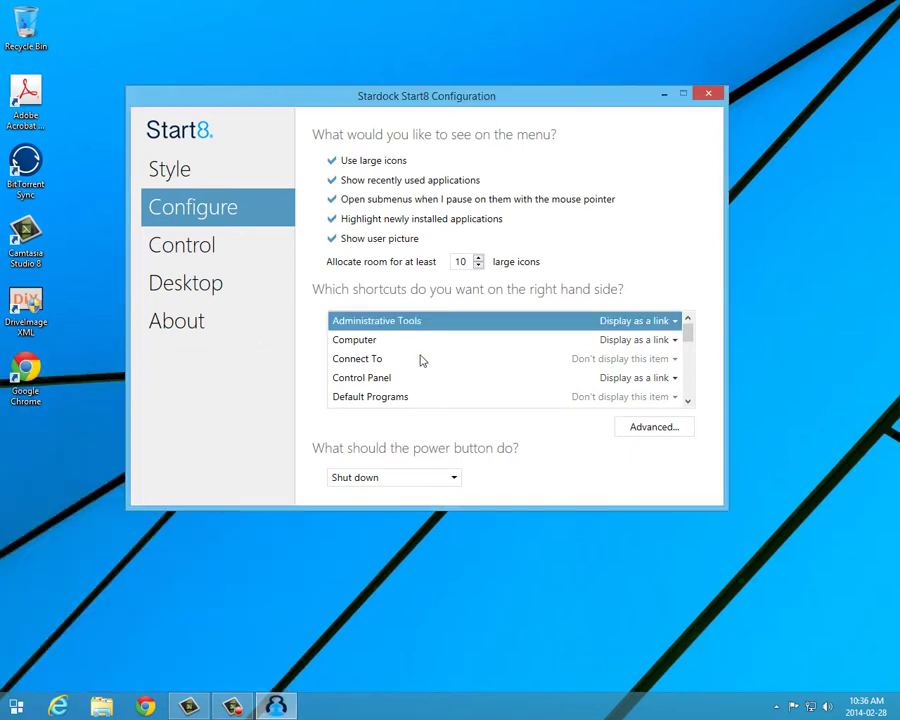
# - Review the Control options for what the Start button and Windows key show at the Desktop
pyautogui.click(236, 250)
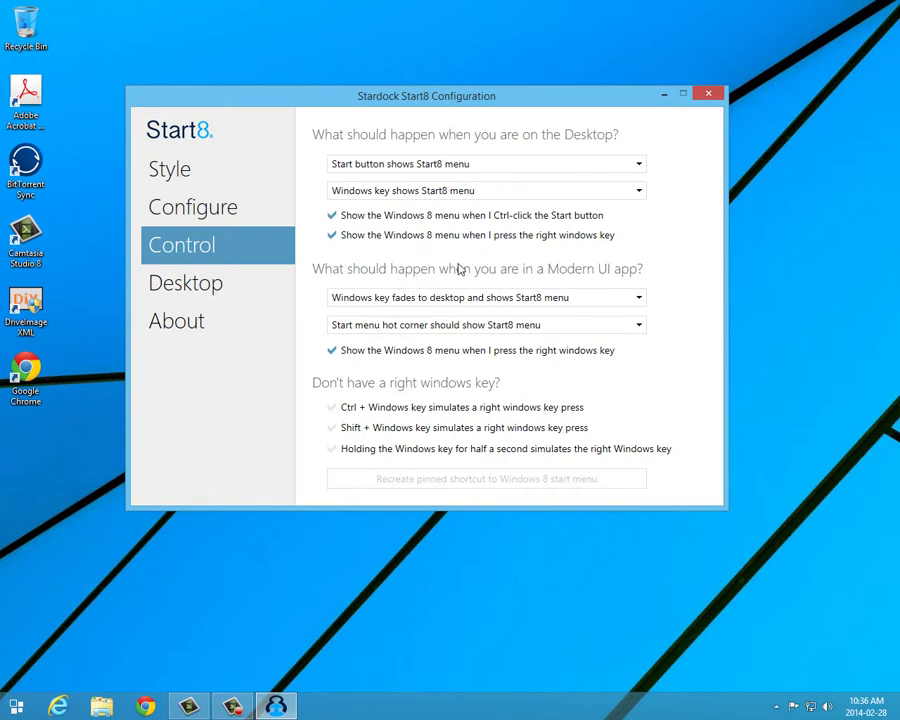
pyautogui.click(432, 167)
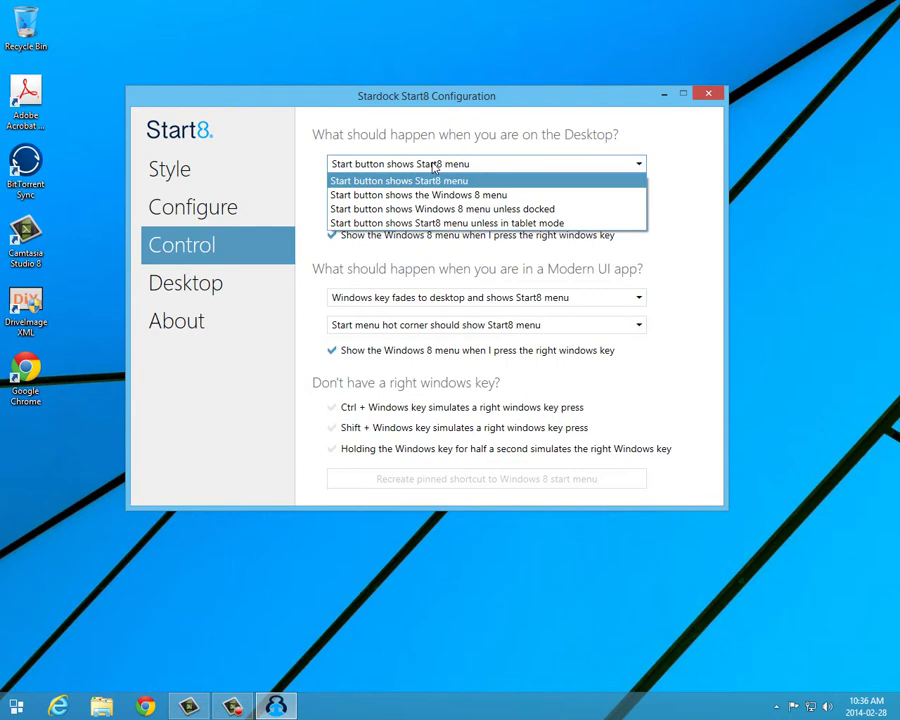
pyautogui.click(433, 167)
pyautogui.click(448, 192)
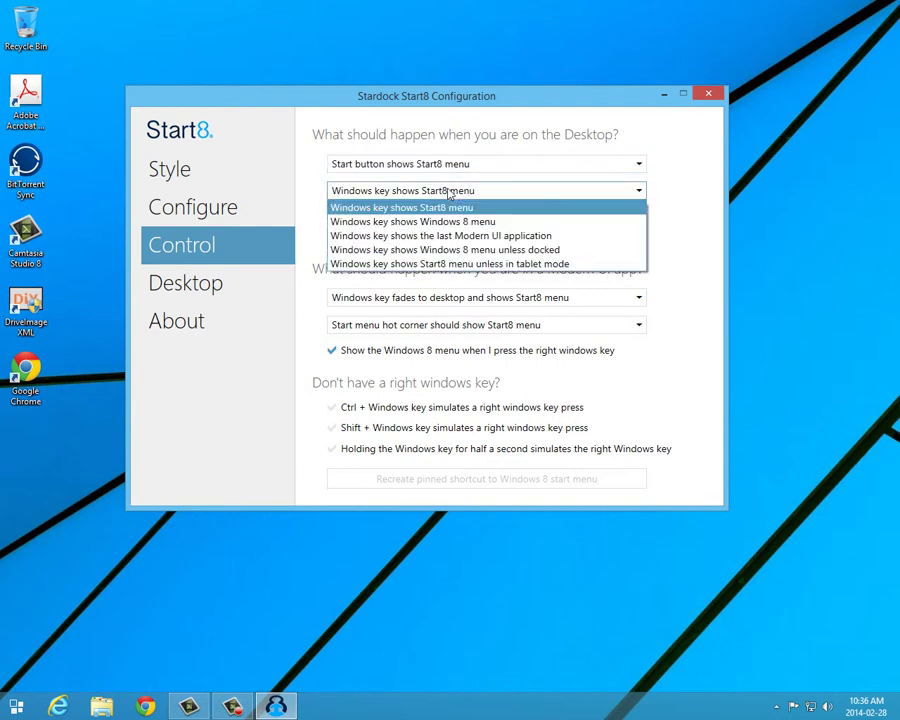
pyautogui.click(448, 192)
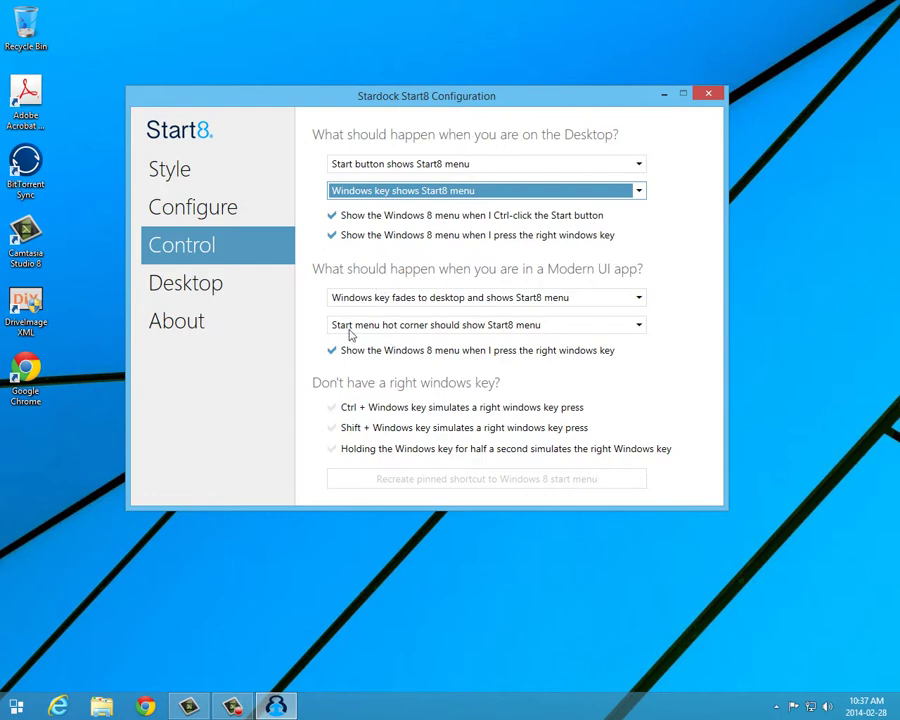
pyautogui.click(265, 291)
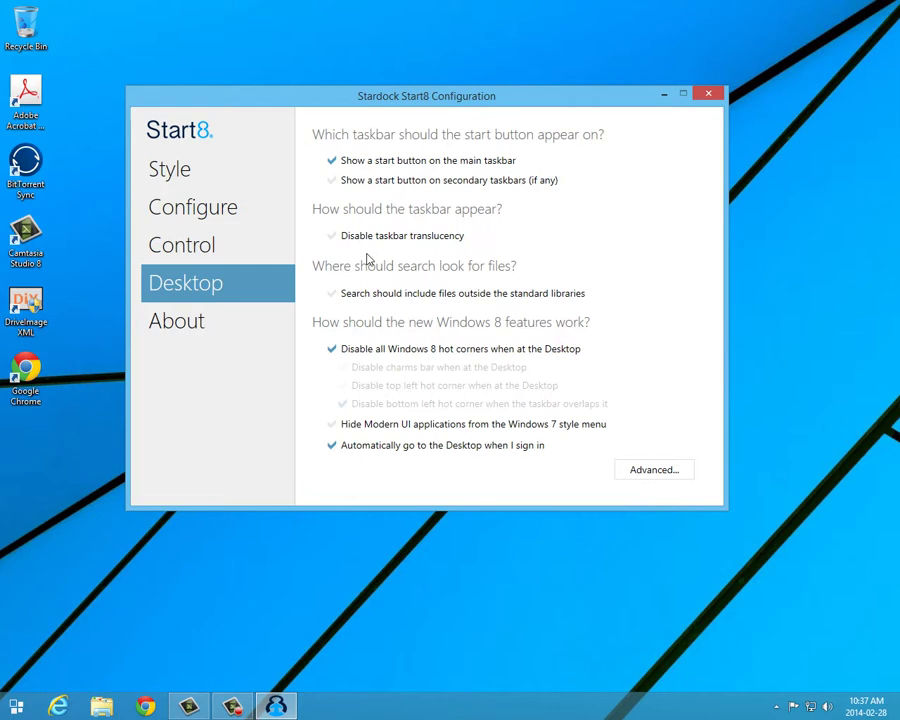
pyautogui.click(237, 251)
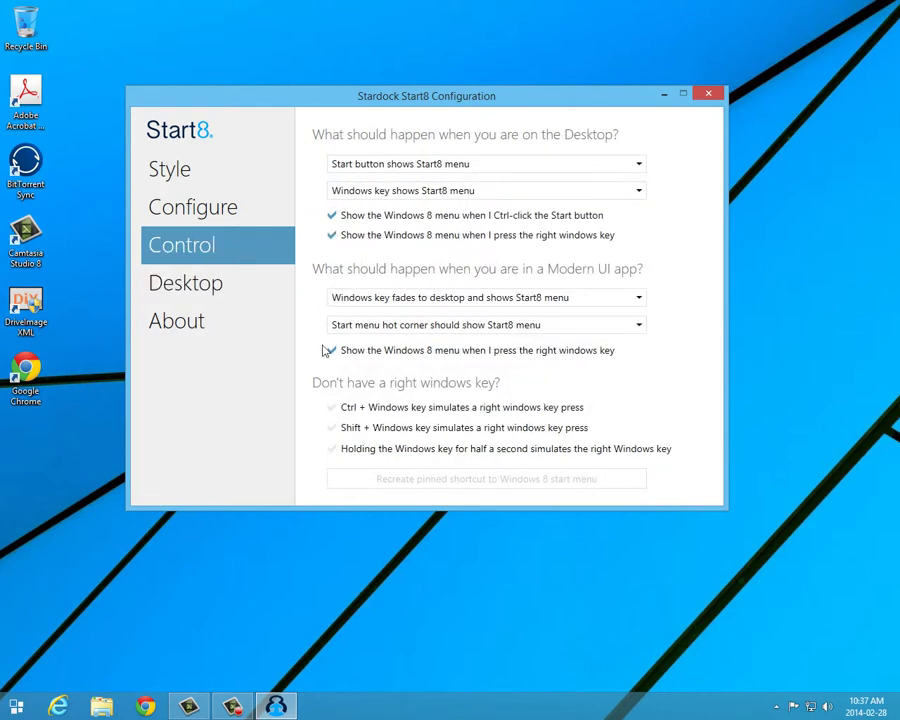
# - Try clearing the Desktop options that disable all Windows 8 hot corners and the bottom left hot corner
pyautogui.click(247, 290)
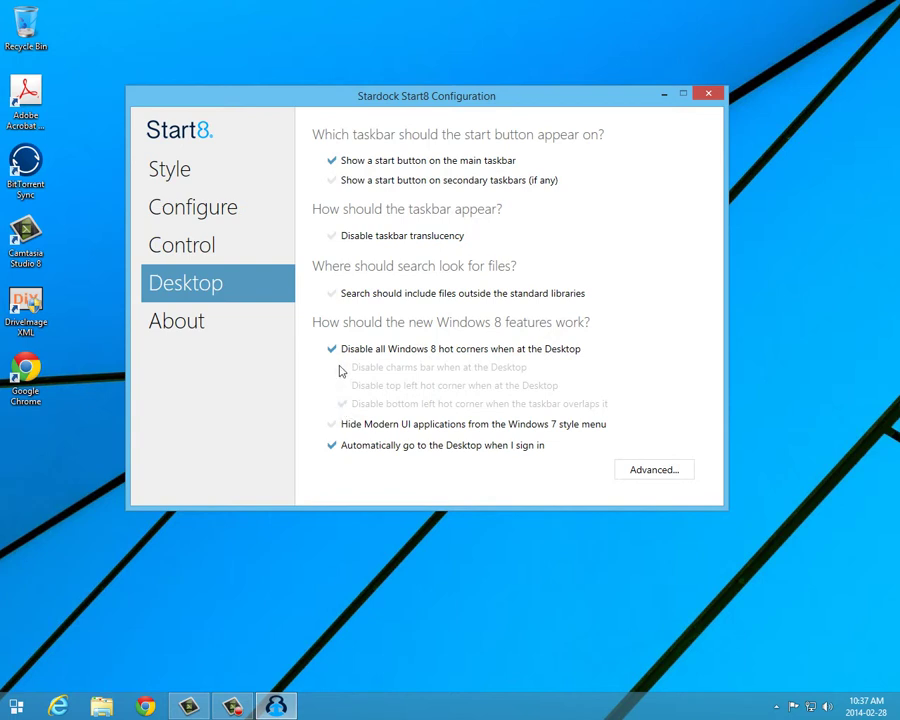
pyautogui.click(333, 349)
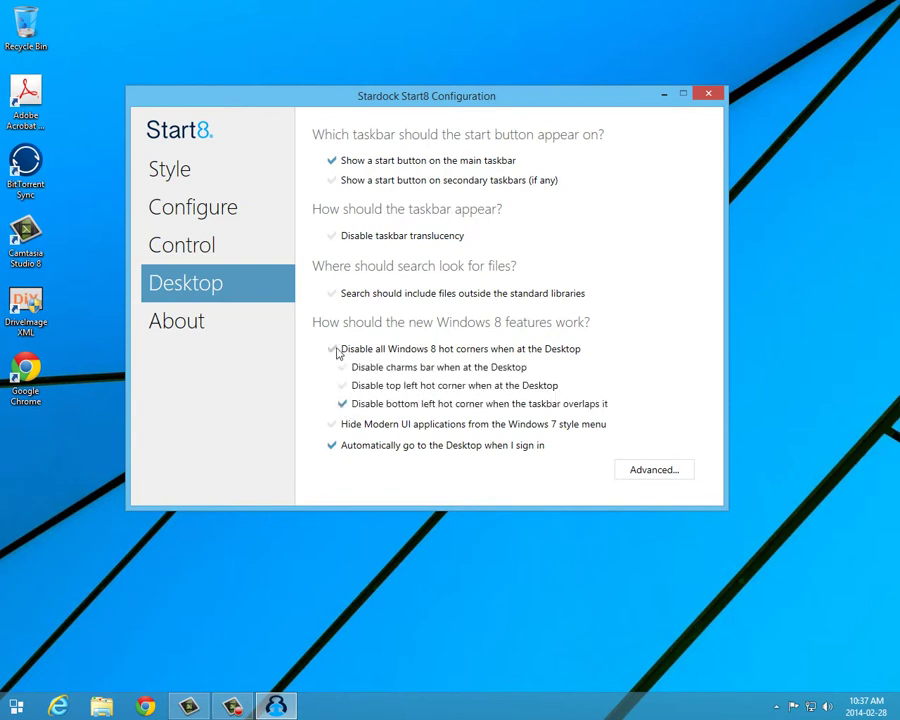
pyautogui.click(355, 408)
pyautogui.click(238, 258)
pyautogui.click(237, 286)
pyautogui.click(336, 350)
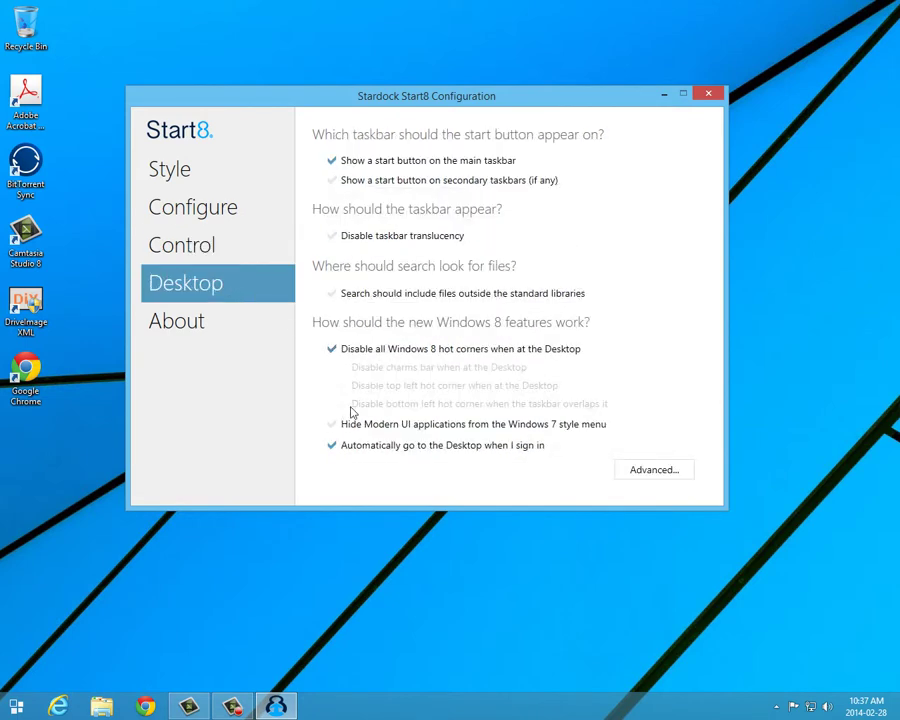
# - Allow the hot corners except the bottom left one where the taskbar overlaps it, and reveal the charms bar
pyautogui.click(332, 352)
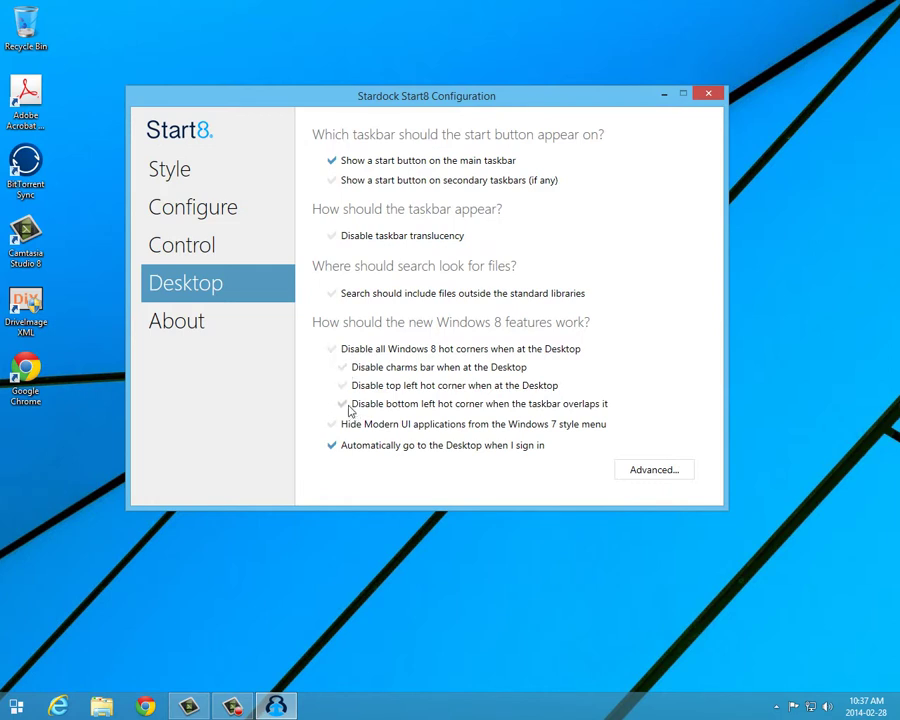
pyautogui.click(344, 404)
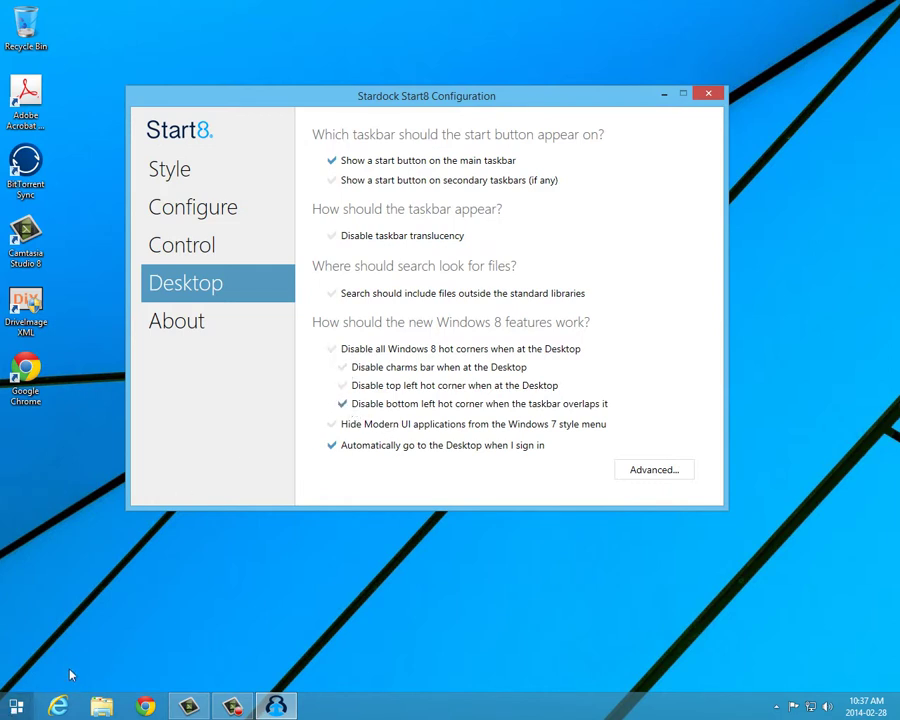
pyautogui.moveTo(893, 712)
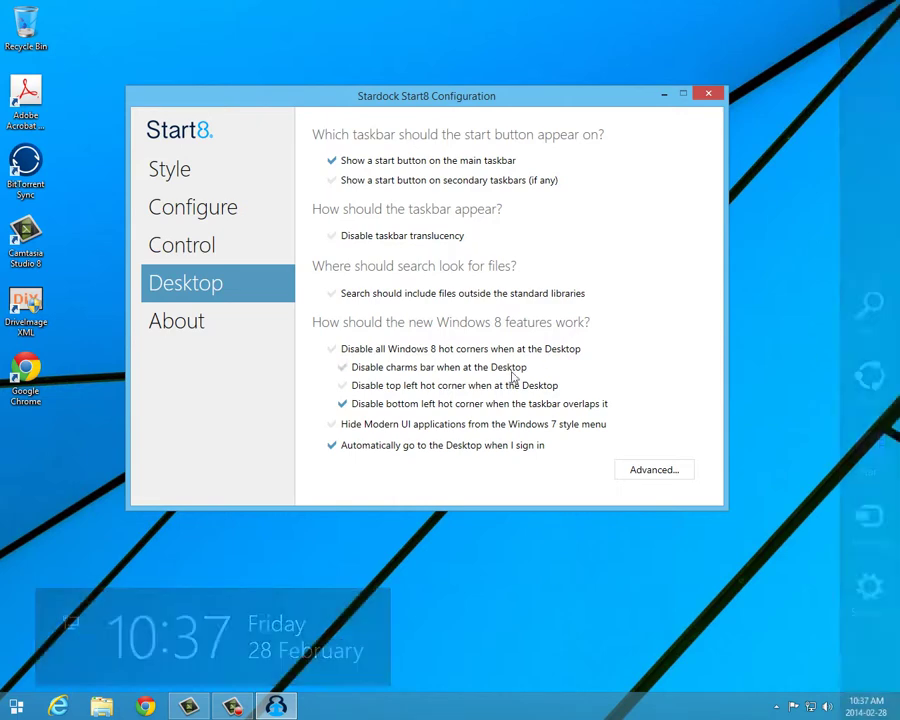
# - Disable all Windows 8 hot corners when at the Desktop and close the Start8 configuration
pyautogui.click(345, 355)
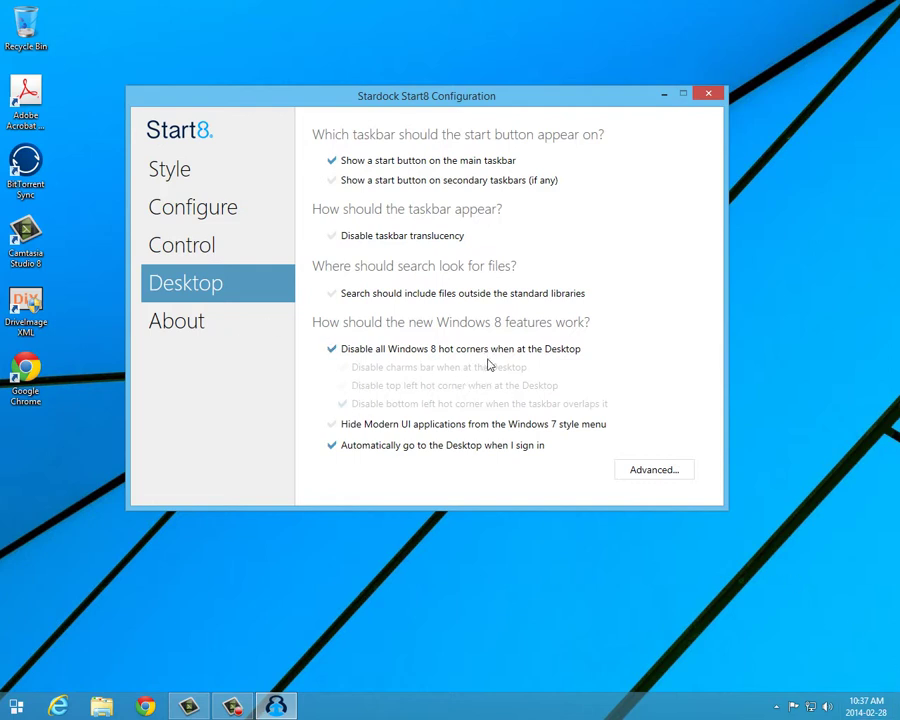
pyautogui.click(706, 93)
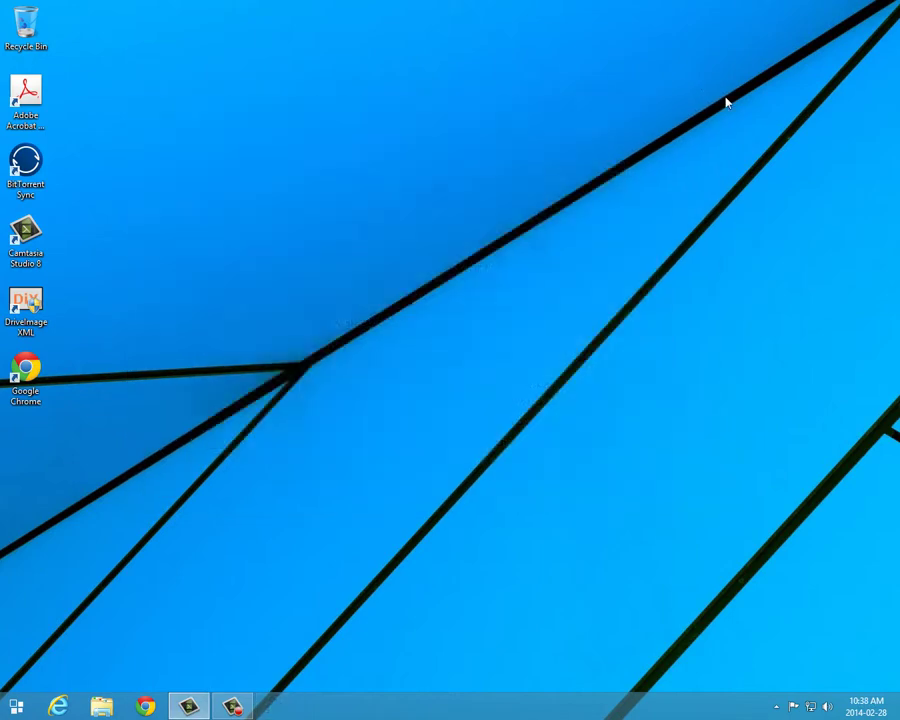
# - View the Windows 8 Start screen through the Start menu's Windows 8 Menu entry and return to the desktop
pyautogui.click(8, 706)
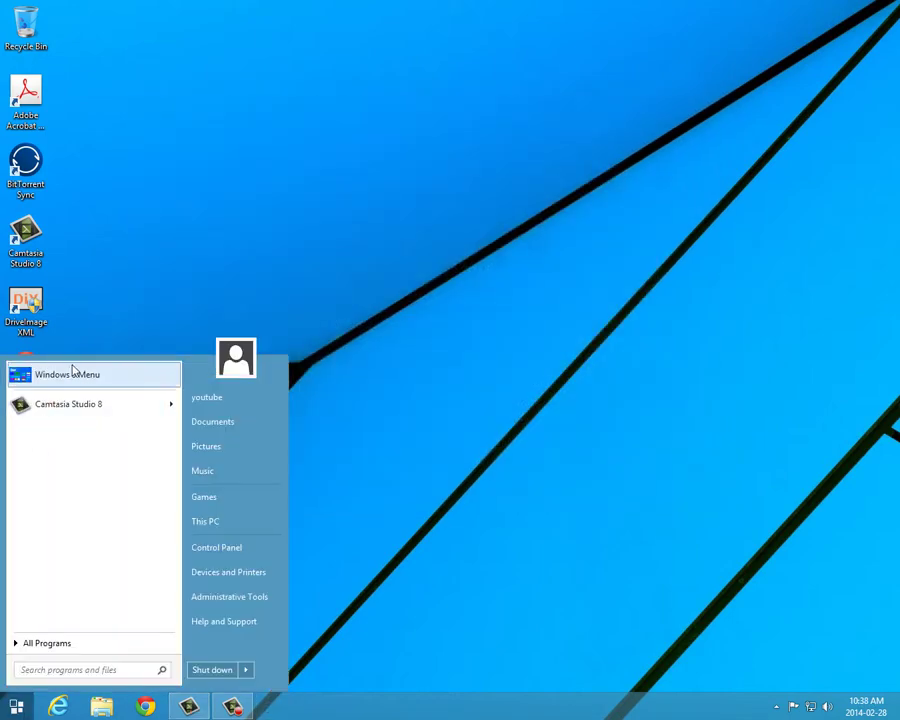
pyautogui.click(72, 372)
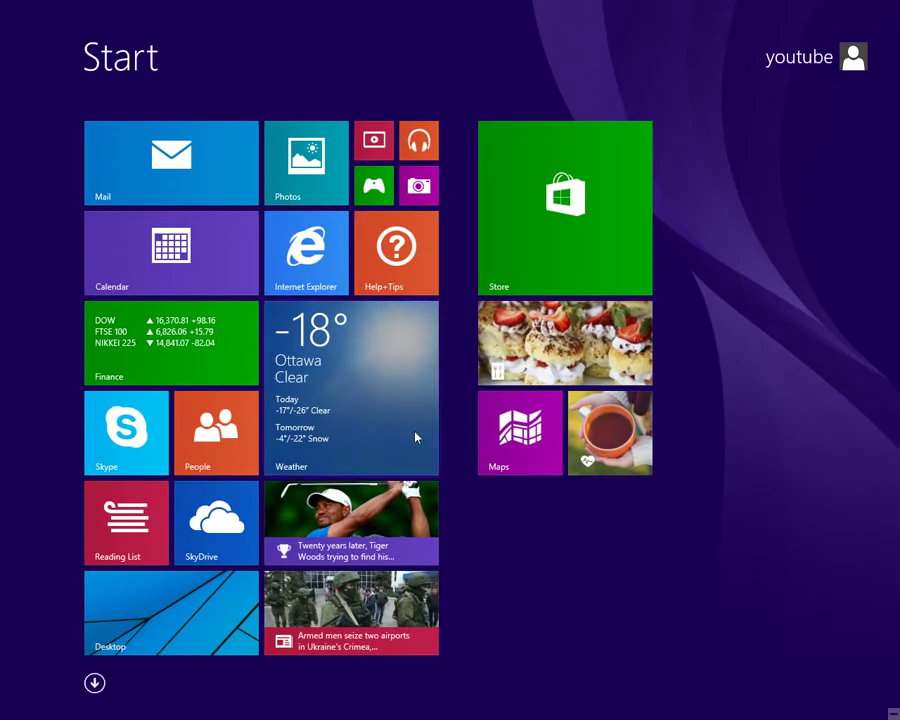
pyautogui.click(203, 620)
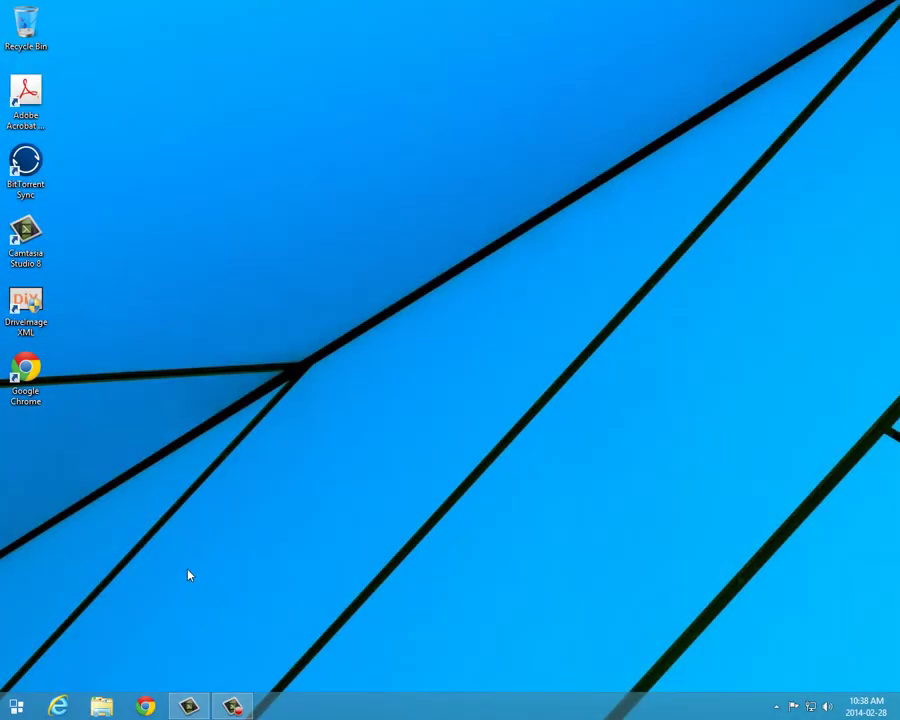